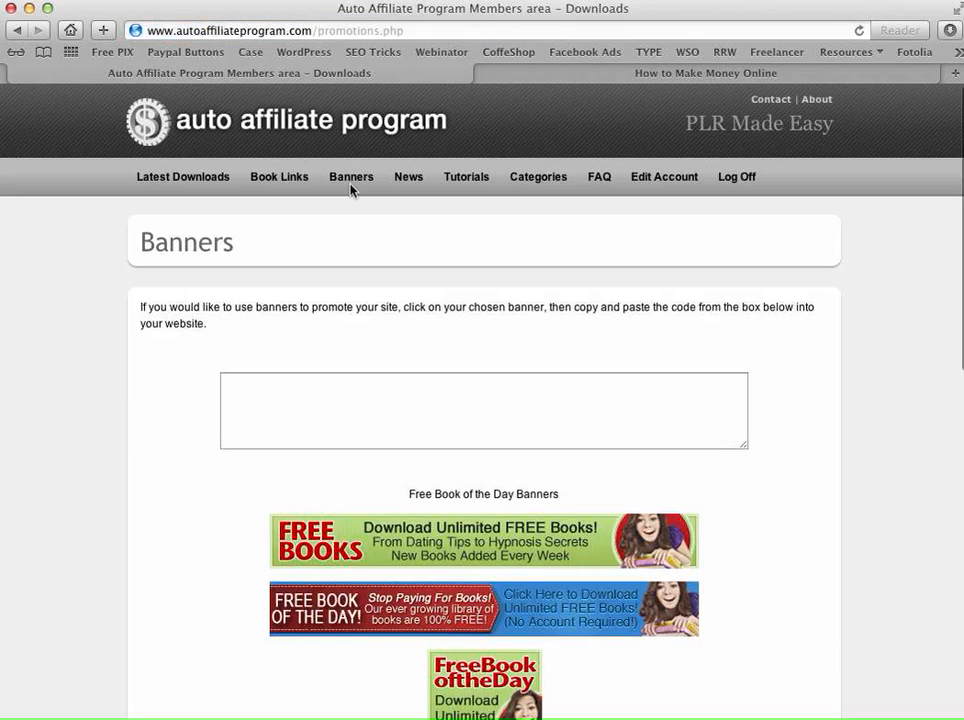
Pick the red and blue Free Book of the Day banner (468 by 60) and copy its HTML code.
{"action": "scroll", "coordinate": [847, 455], "scroll_direction": "down", "scroll_amount": 3}
{"action": "scroll", "coordinate": [847, 455], "scroll_direction": "down", "scroll_amount": 5}
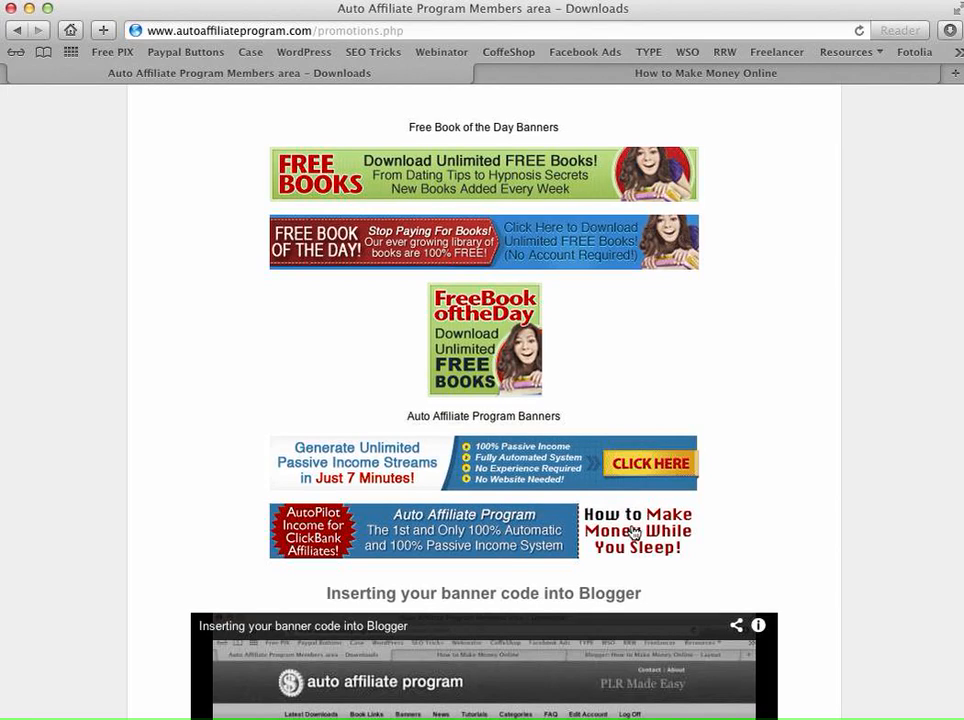
{"action": "scroll", "coordinate": [809, 497], "scroll_direction": "up", "scroll_amount": 6}
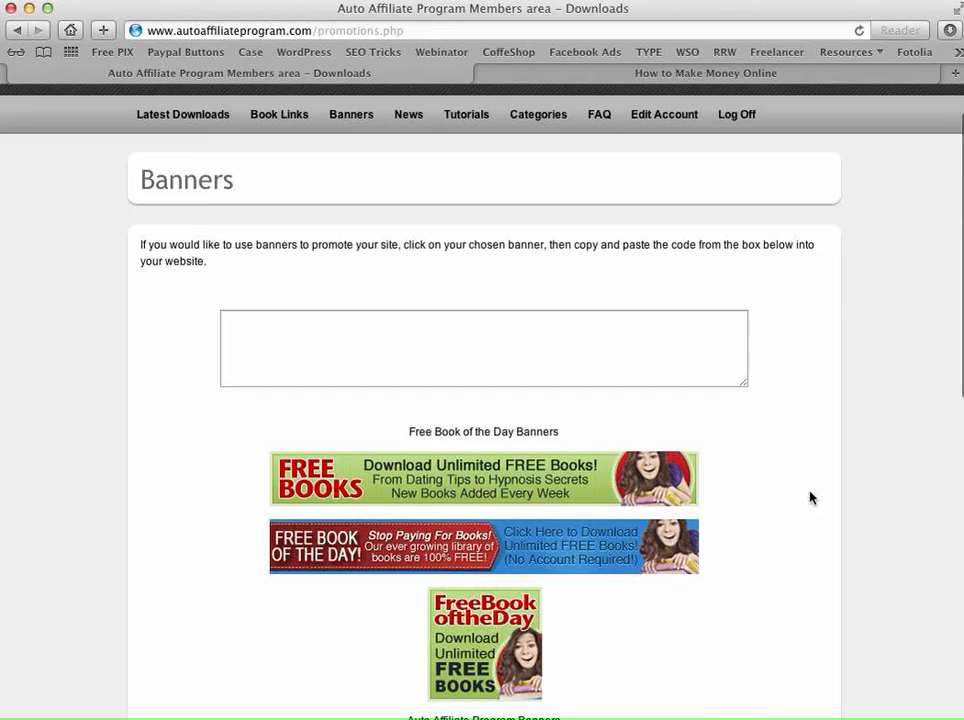
{"action": "left_click", "coordinate": [330, 543]}
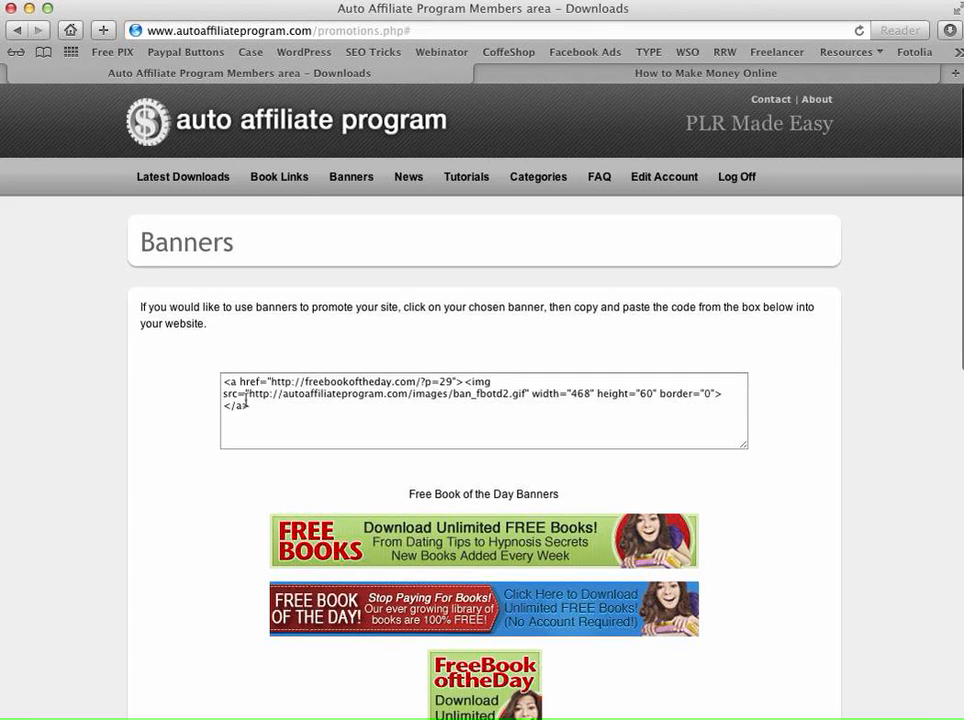
{"action": "left_click_drag", "start_coordinate": [252, 412], "coordinate": [219, 375]}
{"action": "right_click", "coordinate": [280, 392]}
{"action": "left_click", "coordinate": [358, 461]}
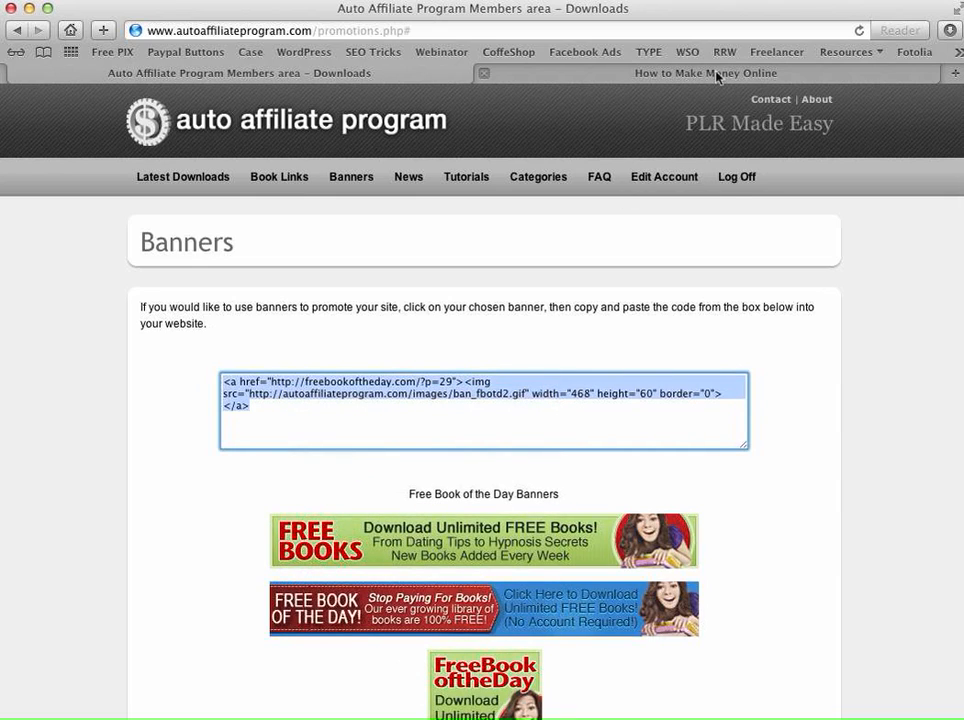
Look over the live How to Make Money Online blog, and open its layout page on blogger.com in a new tab.
{"action": "left_click", "coordinate": [607, 77]}
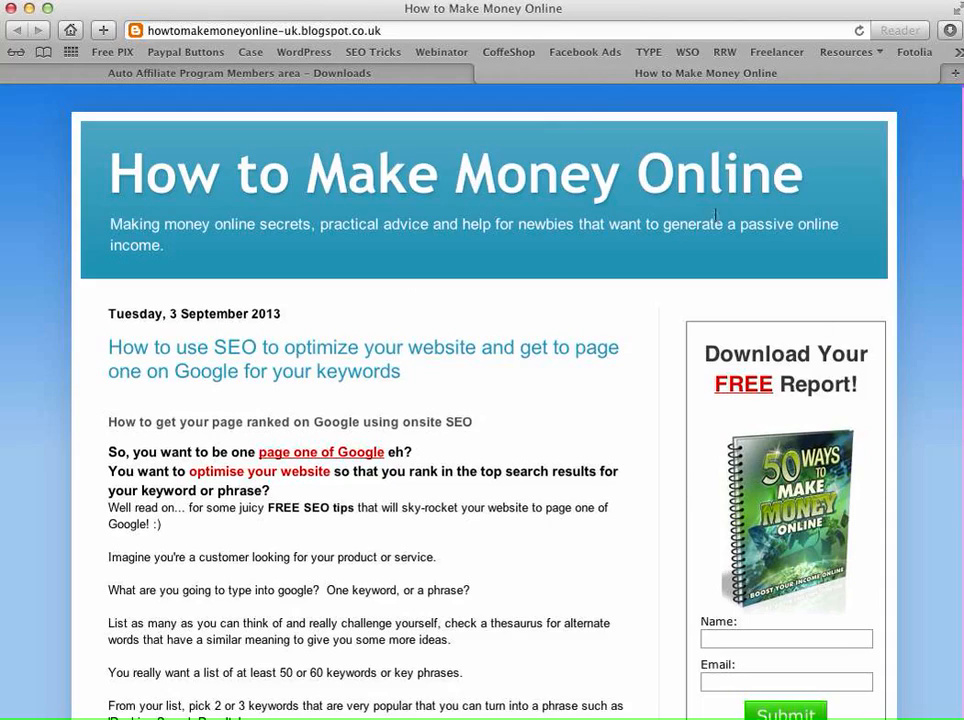
{"action": "scroll", "coordinate": [467, 390], "scroll_direction": "down", "scroll_amount": 10}
{"action": "scroll", "coordinate": [467, 390], "scroll_direction": "up", "scroll_amount": 10}
{"action": "left_click", "coordinate": [955, 73]}
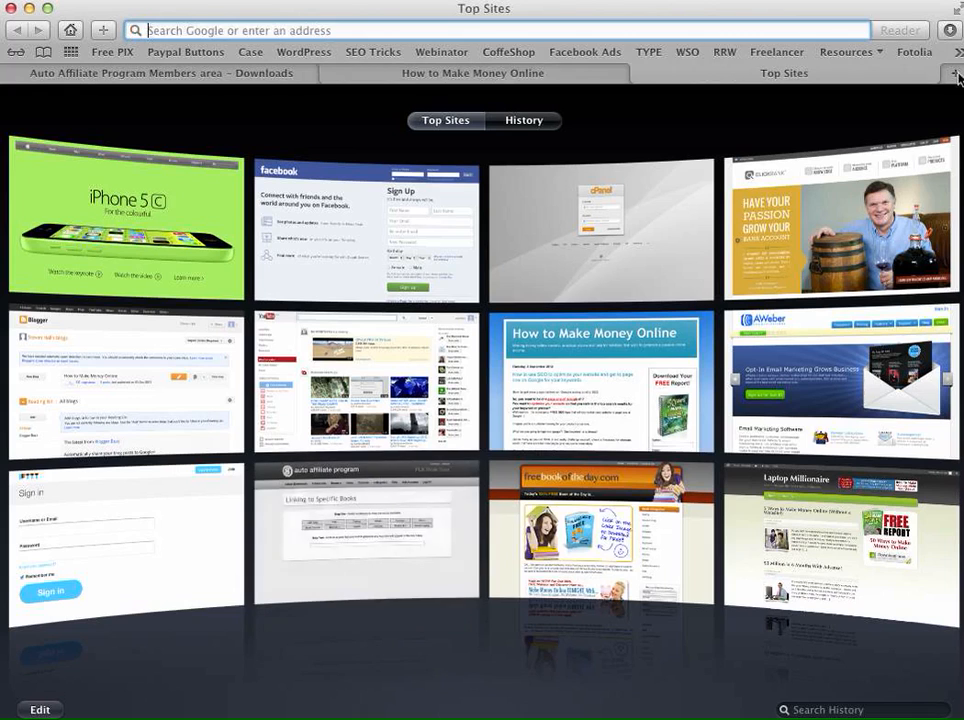
{"action": "type", "text": "blogger"}
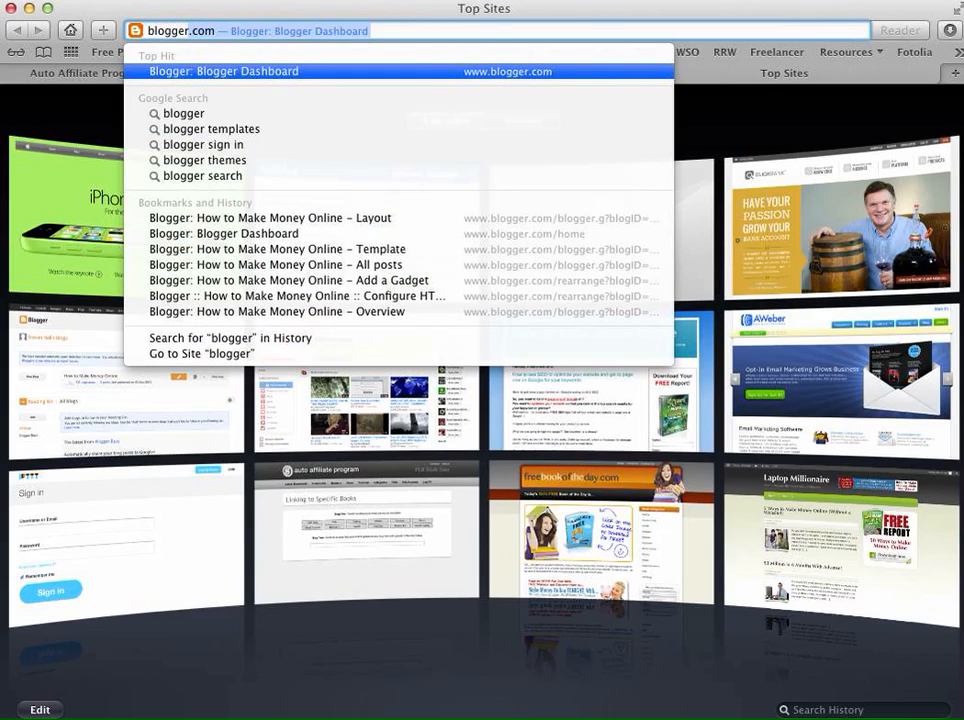
{"action": "type", "text": ".com"}
{"action": "key", "text": "Return"}
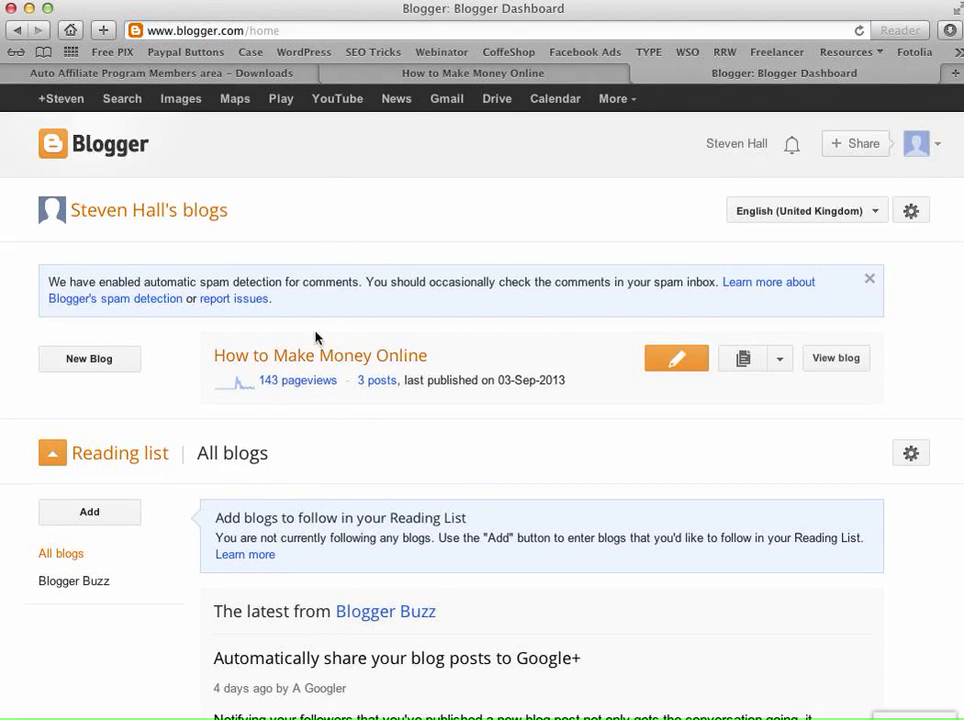
{"action": "left_click", "coordinate": [386, 364]}
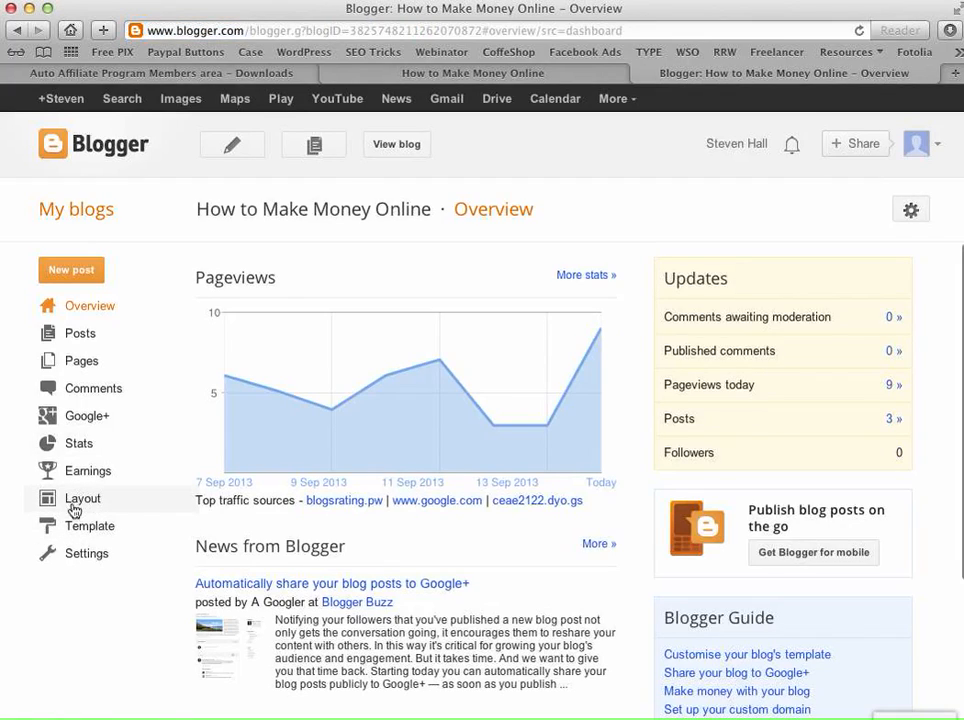
{"action": "left_click", "coordinate": [83, 505]}
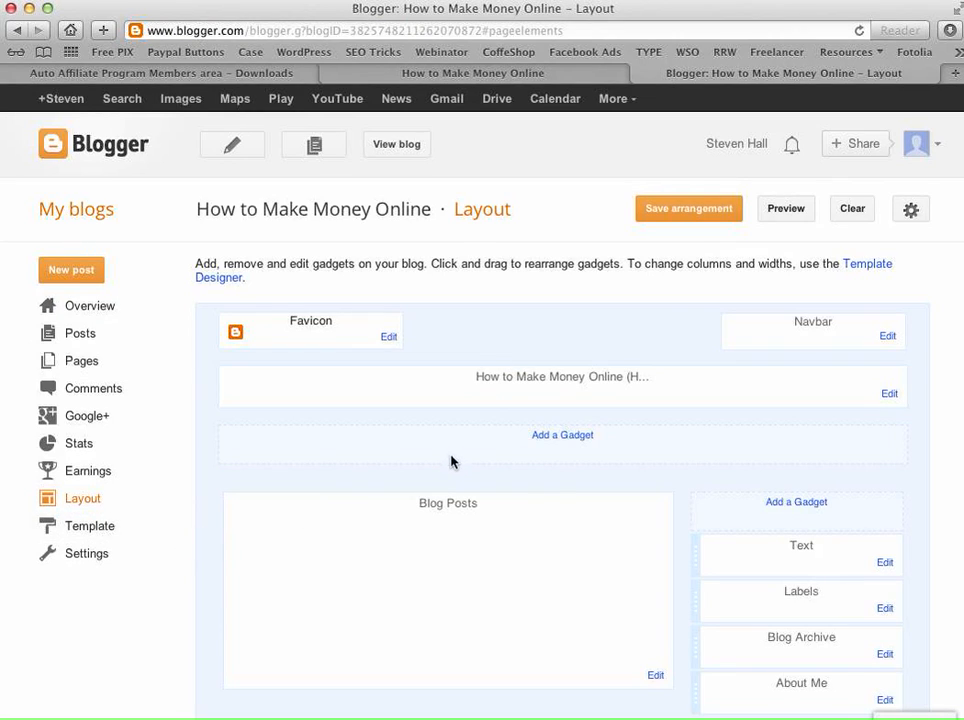
Start adding an HTML/JavaScript gadget in the full-width area beneath the blog header.
{"action": "scroll", "coordinate": [500, 460], "scroll_direction": "down", "scroll_amount": 4}
{"action": "scroll", "coordinate": [518, 462], "scroll_direction": "up", "scroll_amount": 4}
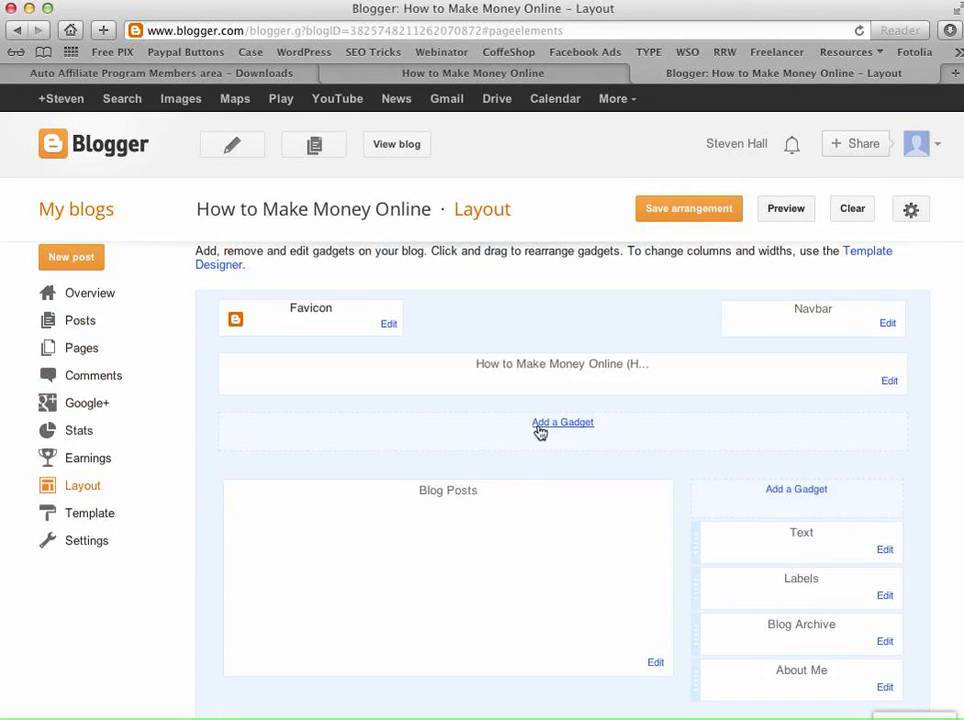
{"action": "left_click", "coordinate": [556, 425]}
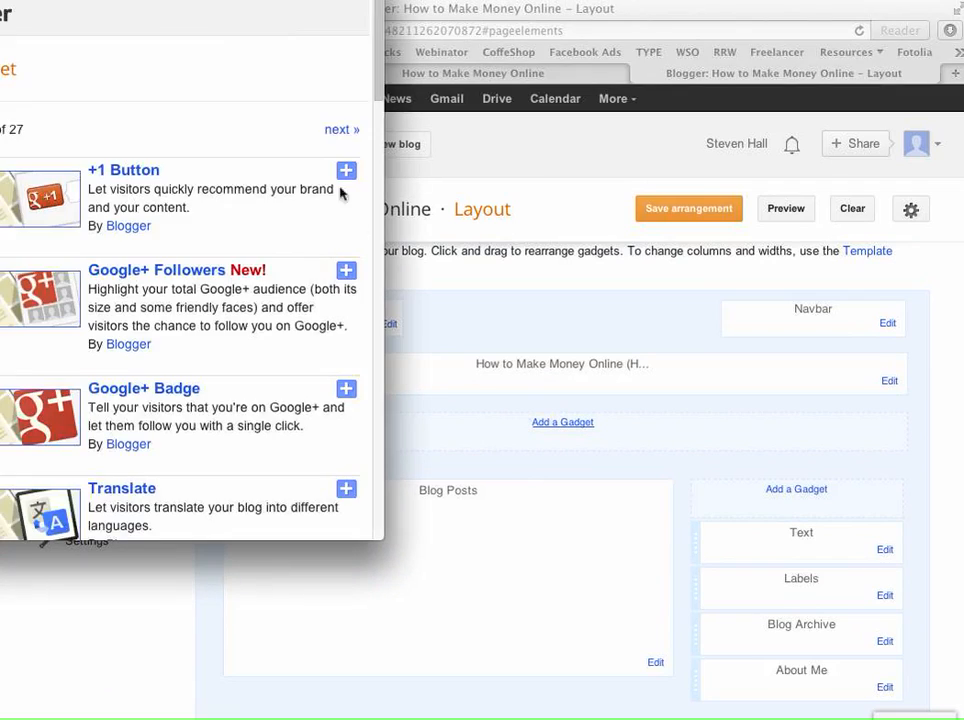
{"action": "left_click_drag", "start_coordinate": [162, 0], "coordinate": [544, 69]}
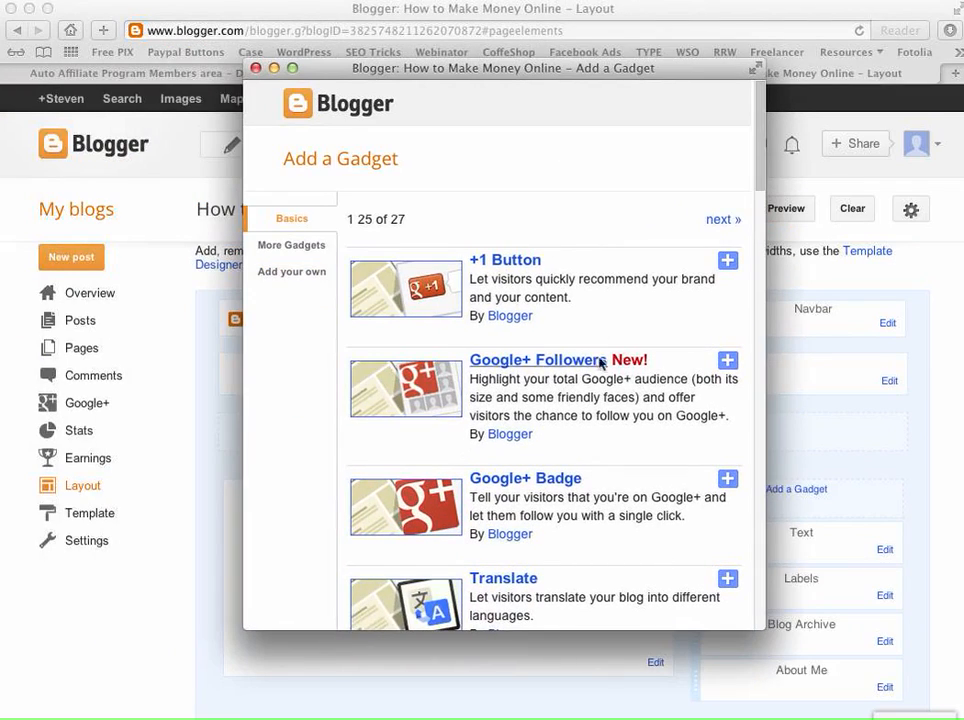
{"action": "left_click_drag", "start_coordinate": [758, 161], "coordinate": [753, 359]}
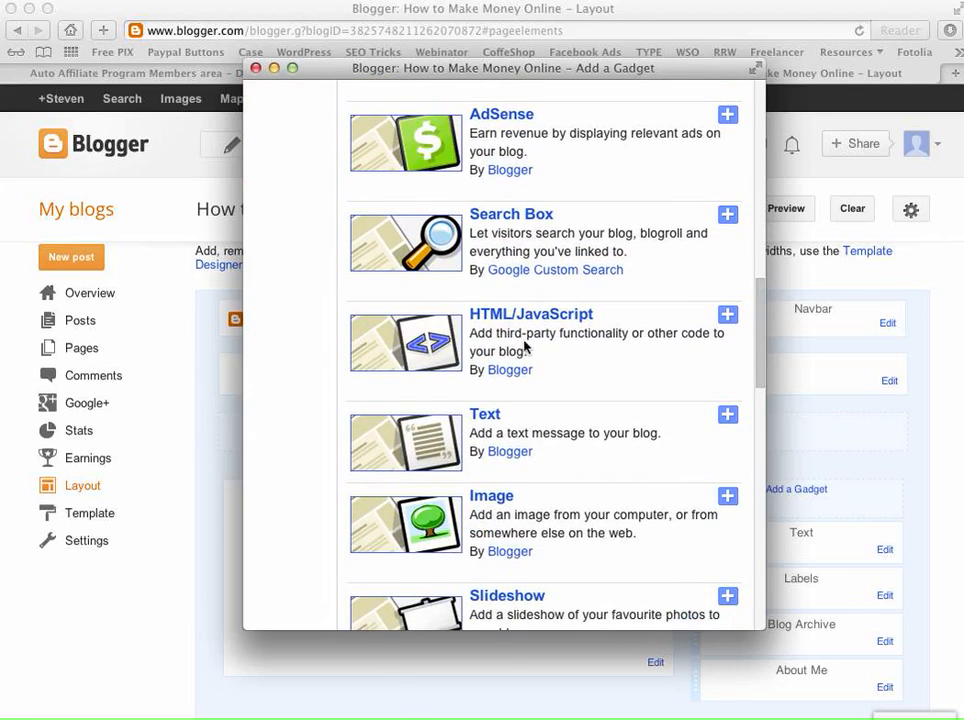
{"action": "left_click", "coordinate": [559, 320]}
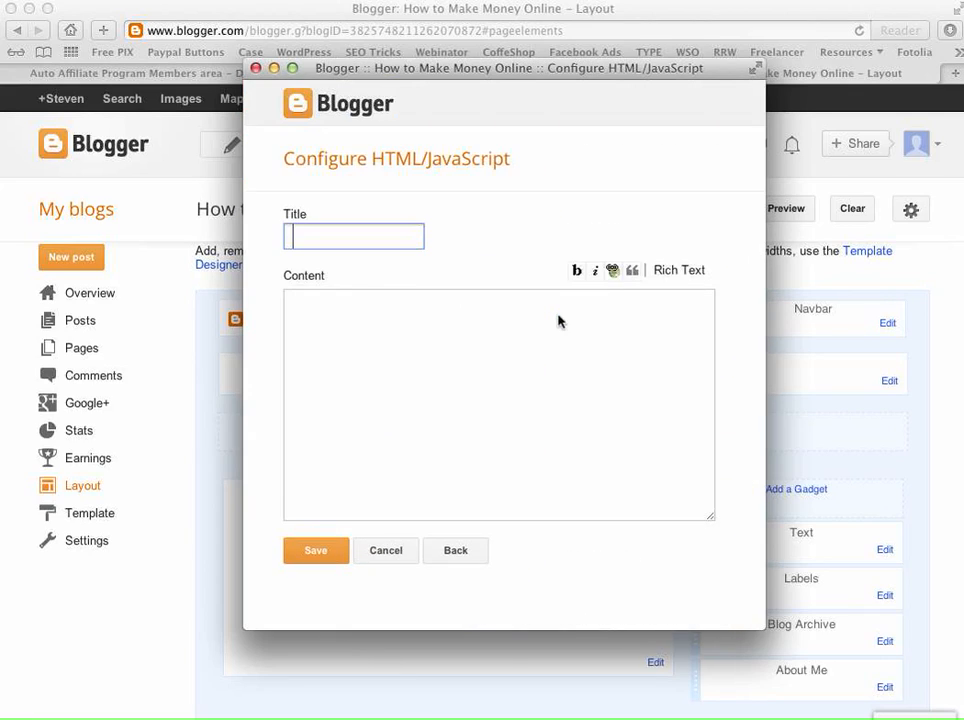
Paste the copied banner code as the HTML/JavaScript gadget's content and save the gadget without a title.
{"action": "left_click", "coordinate": [396, 345]}
{"action": "right_click", "coordinate": [396, 345]}
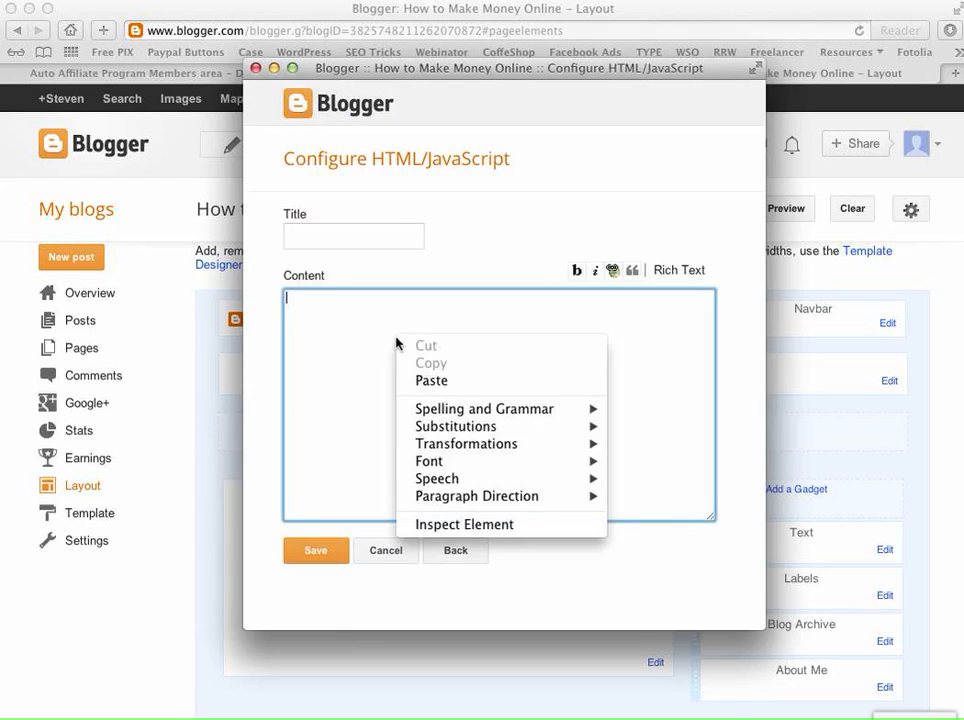
{"action": "left_click", "coordinate": [430, 381]}
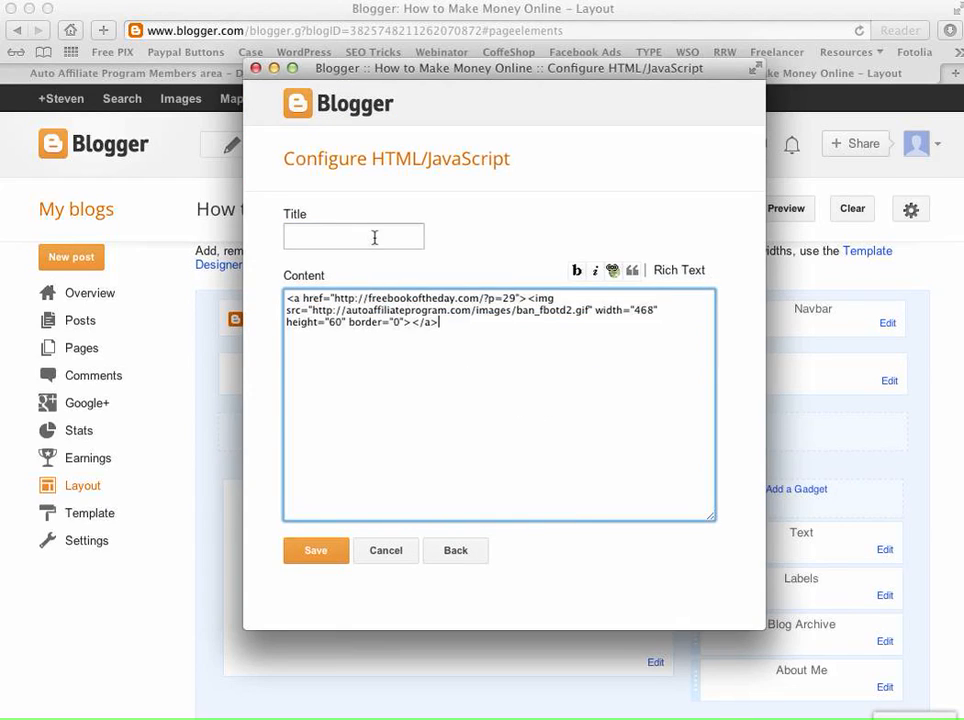
{"action": "left_click", "coordinate": [327, 555]}
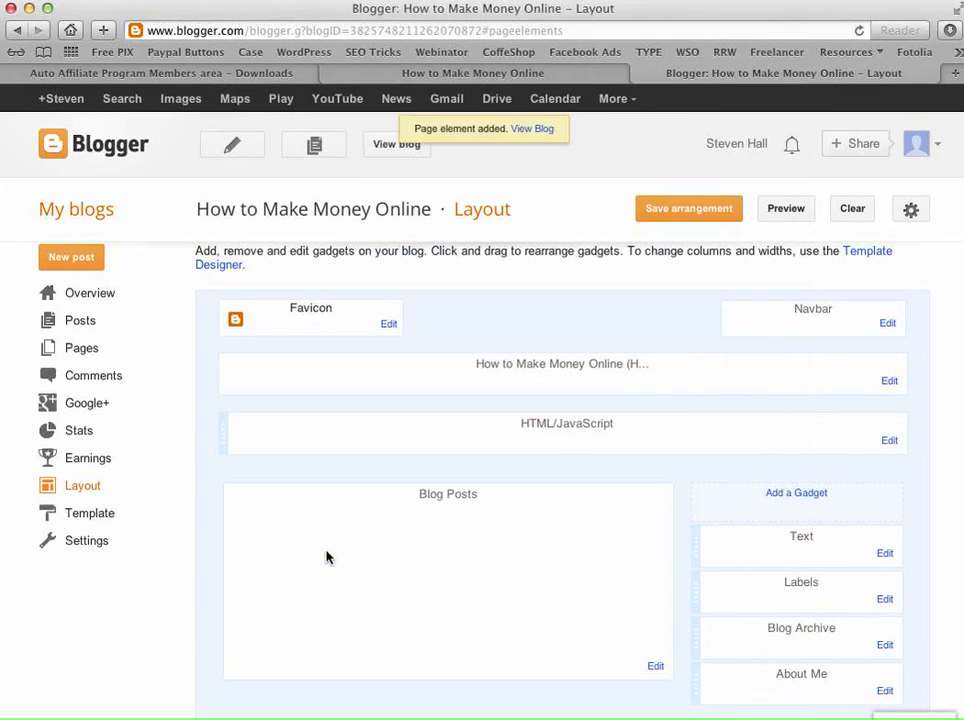
Save the layout arrangement and reload the live blog to check the banner beneath the header.
{"action": "left_click", "coordinate": [679, 217]}
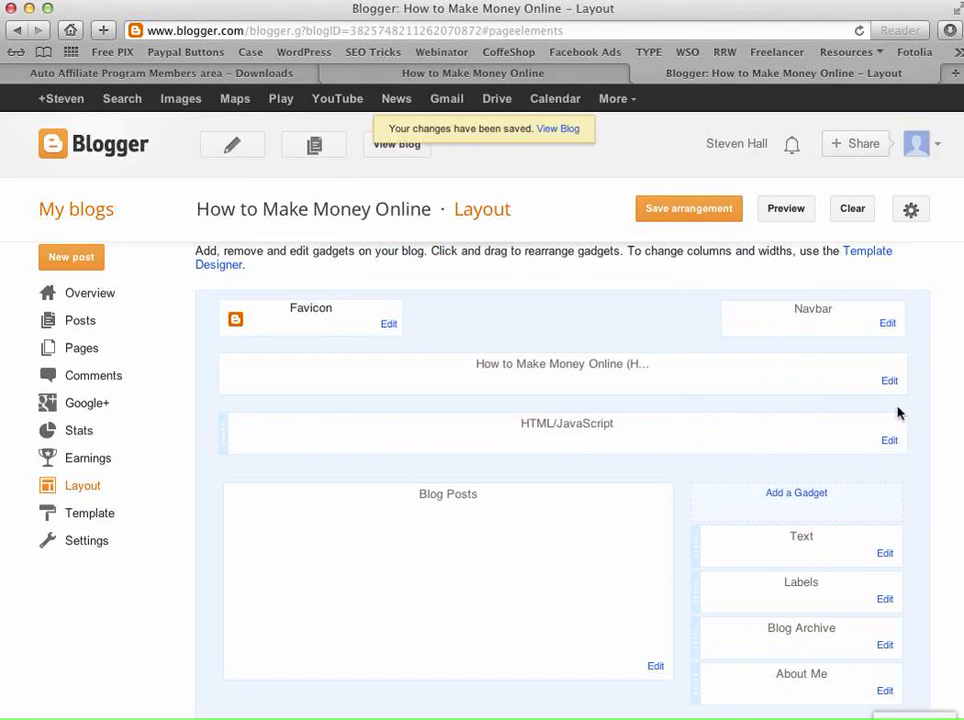
{"action": "left_click", "coordinate": [522, 76]}
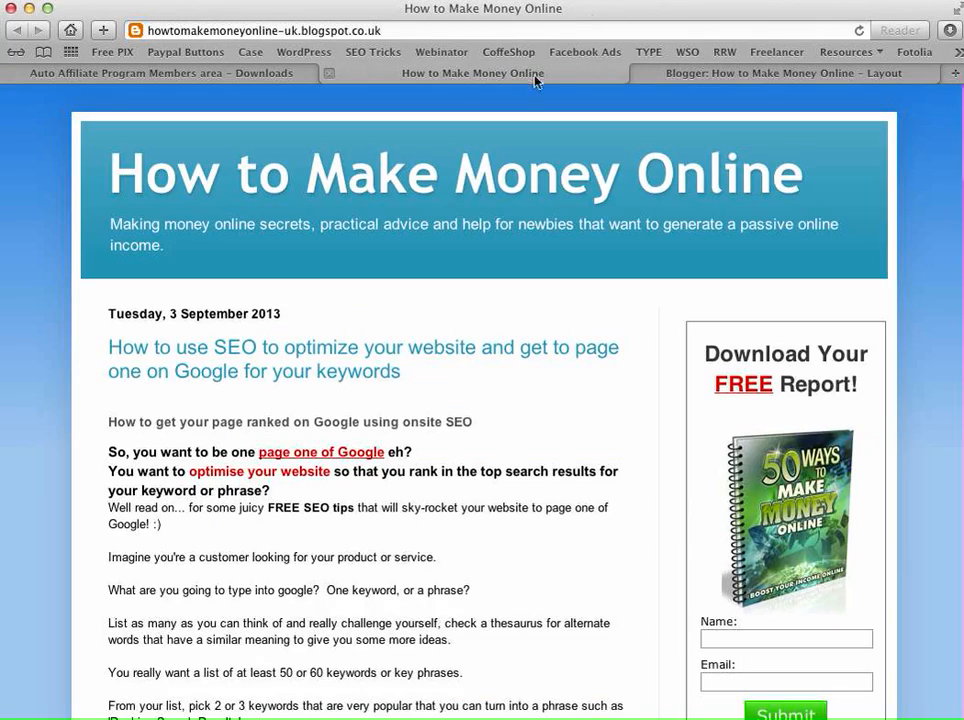
{"action": "left_click", "coordinate": [859, 30]}
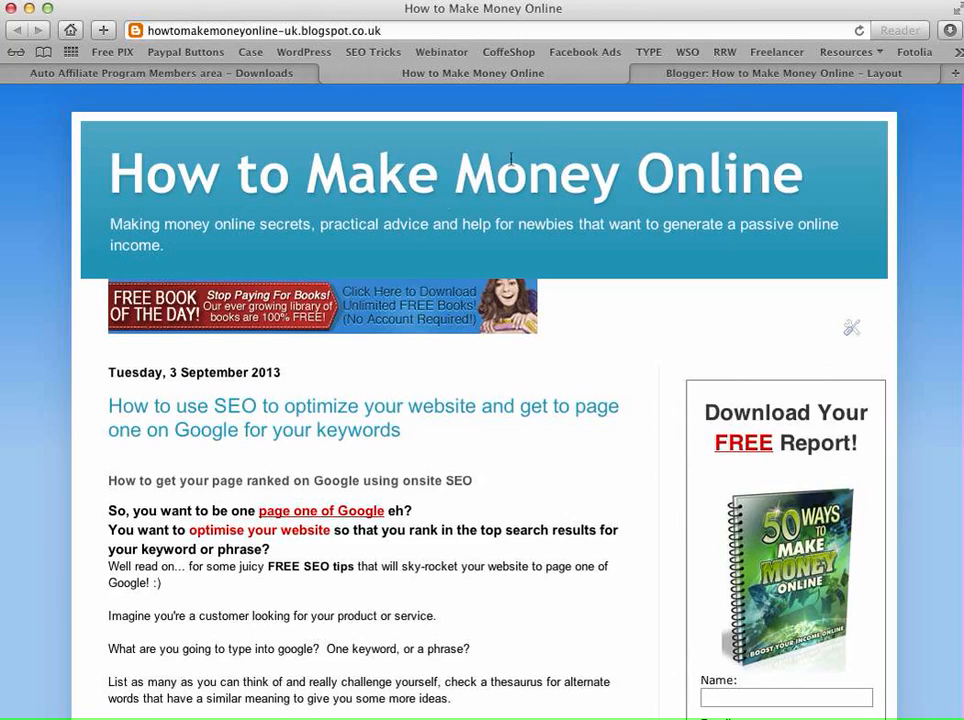
Move the HTML/JavaScript gadget directly above Blog Posts, save the arrangement, and reload the live blog.
{"action": "left_click", "coordinate": [692, 78]}
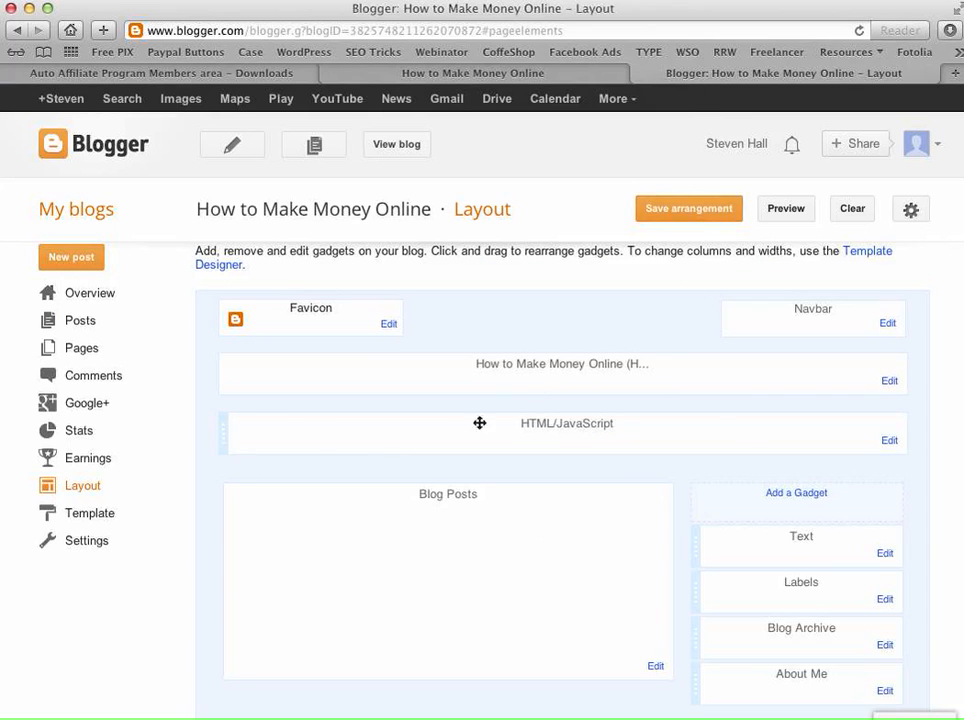
{"action": "left_click_drag", "start_coordinate": [477, 435], "coordinate": [377, 549]}
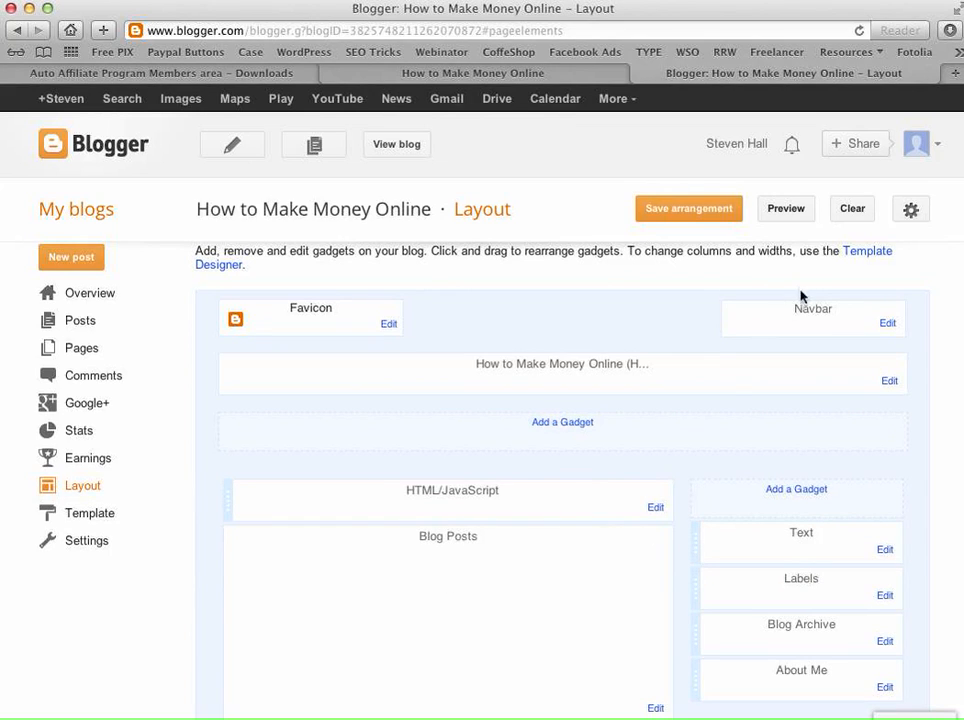
{"action": "left_click", "coordinate": [689, 212]}
{"action": "left_click", "coordinate": [543, 76]}
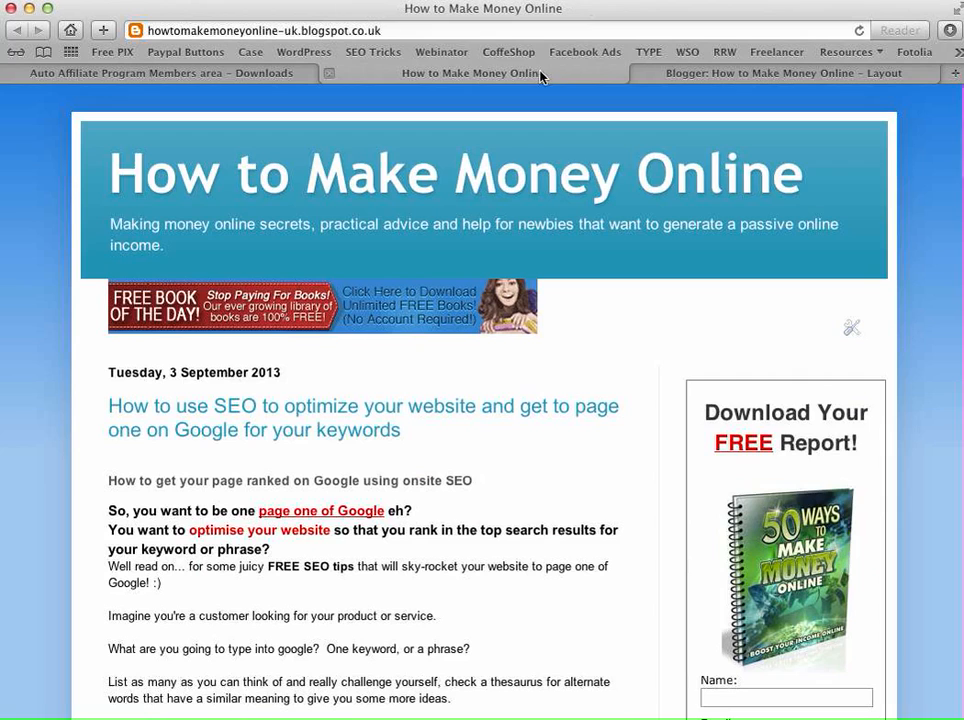
{"action": "left_click", "coordinate": [859, 30]}
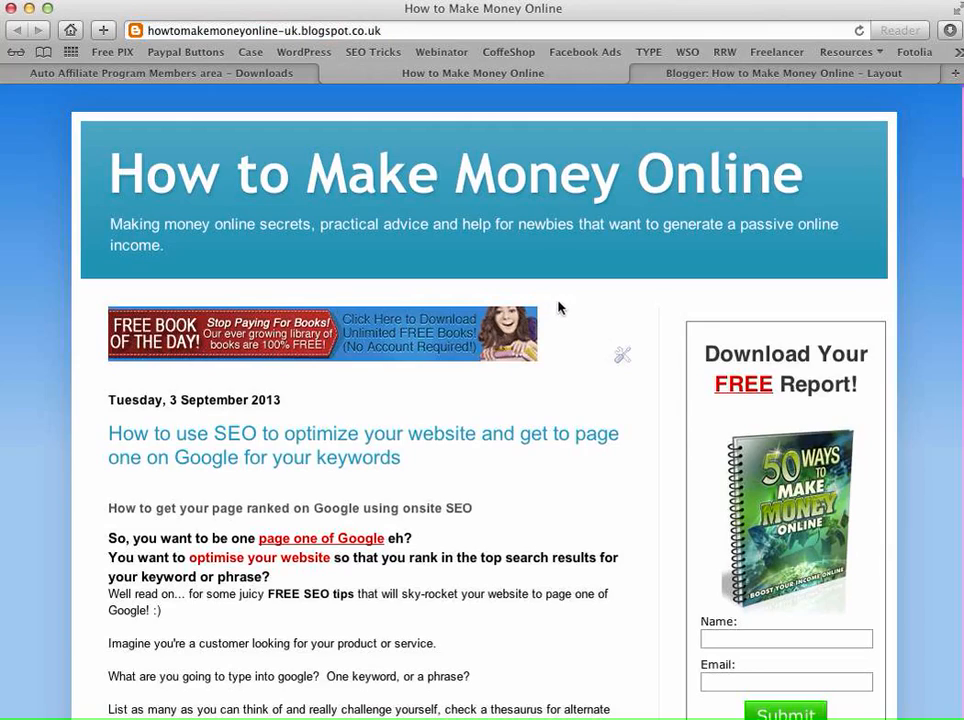
Reopen the HTML/JavaScript gadget above Blog Posts and insert the line <div align="center"> before the banner code.
{"action": "left_click", "coordinate": [716, 75]}
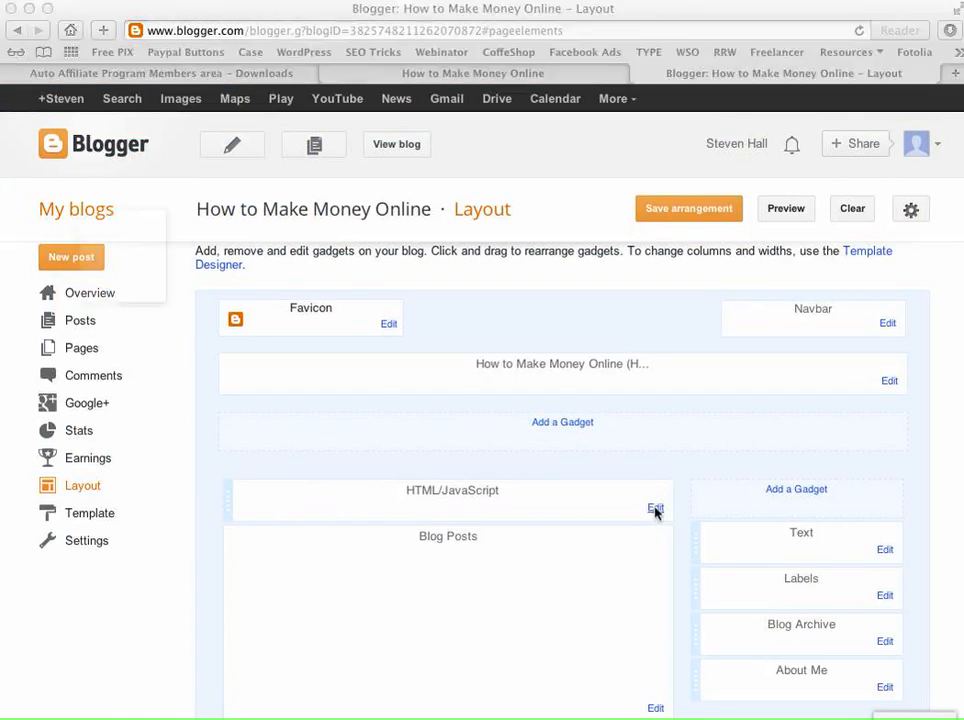
{"action": "left_click", "coordinate": [655, 510]}
{"action": "left_click_drag", "start_coordinate": [110, 0], "coordinate": [488, 139]}
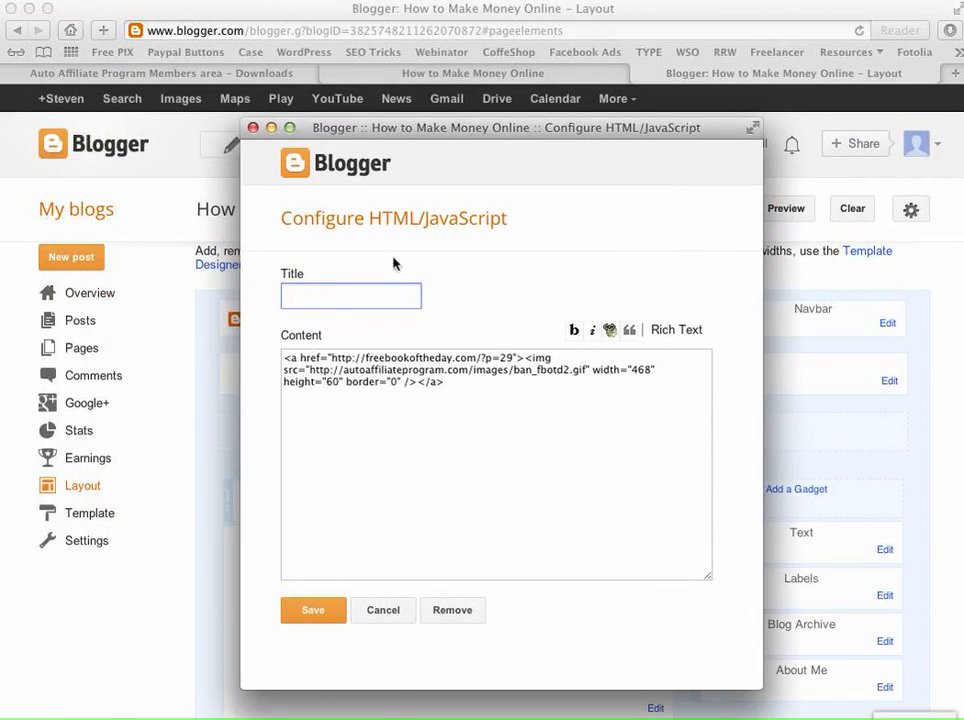
{"action": "left_click", "coordinate": [285, 357]}
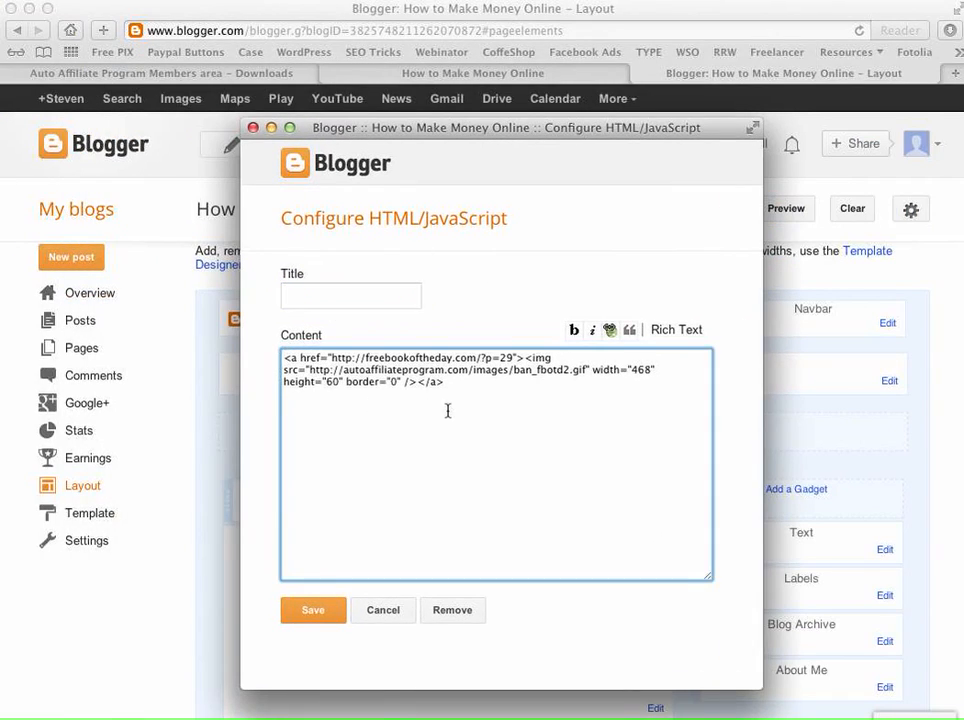
{"action": "key", "text": "Return"}
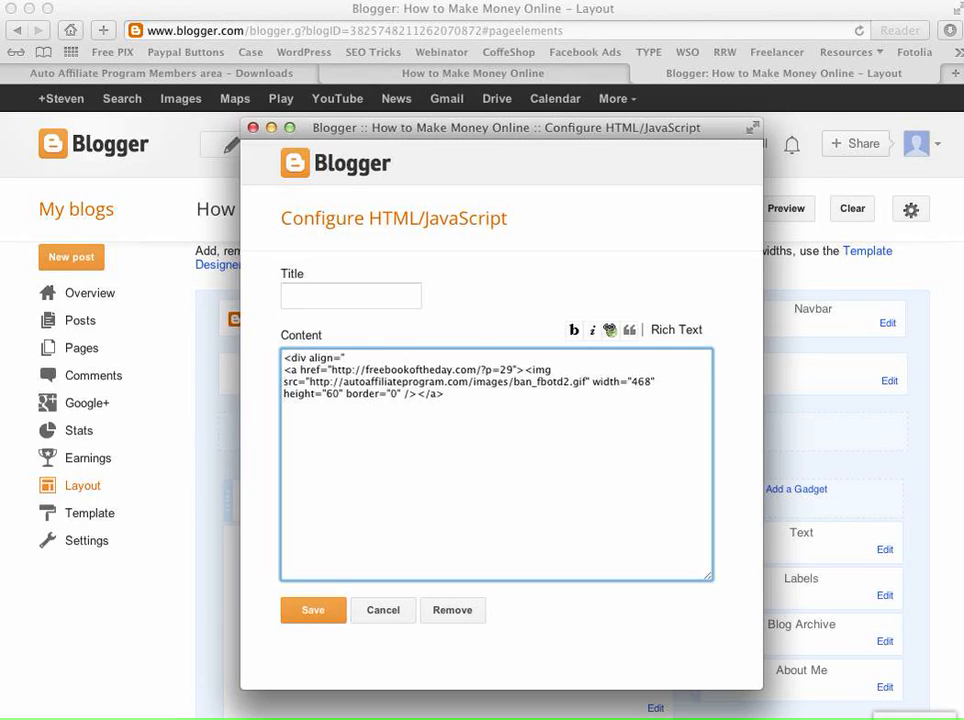
{"action": "type", "text": "ter"}
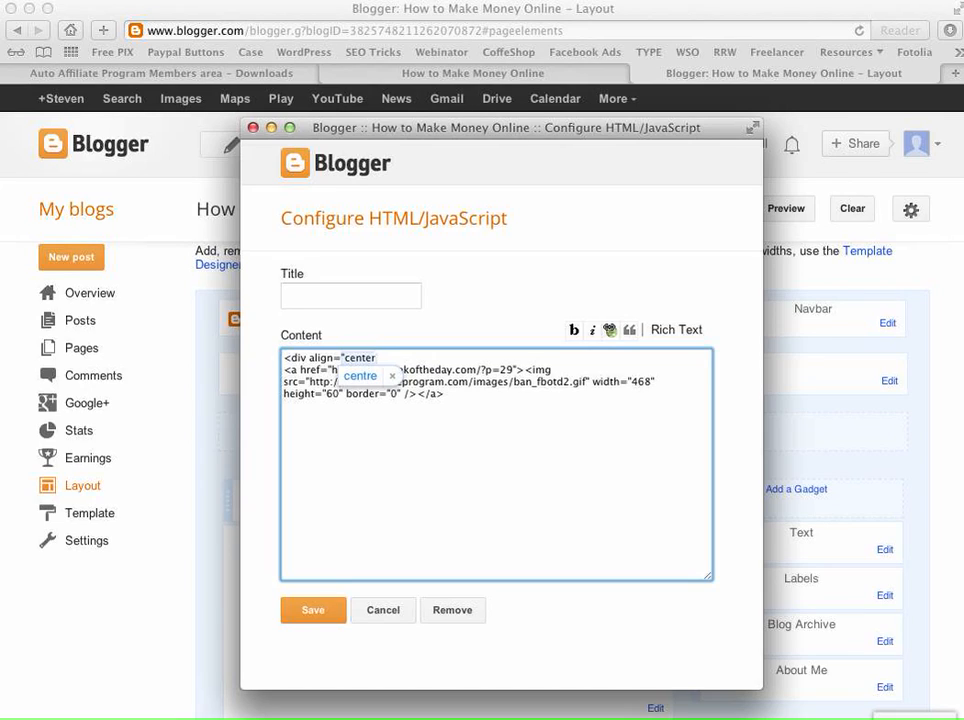
{"action": "key", "text": "BackSpace"}
{"action": "key", "text": "BackSpace"}
{"action": "type", "text": "re\""}
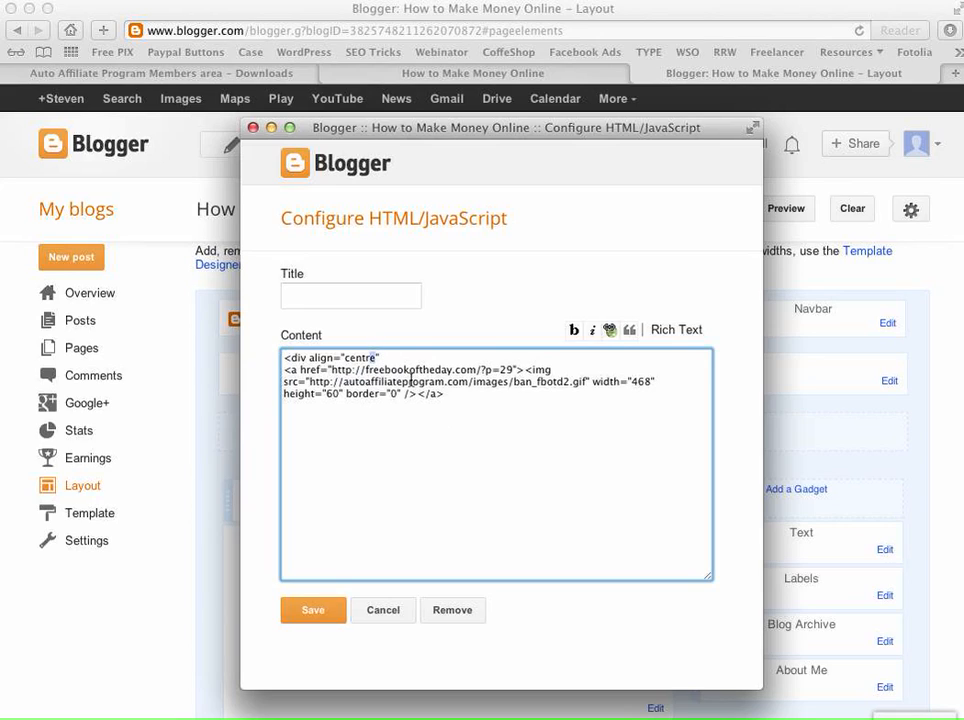
{"action": "type", "text": "r"}
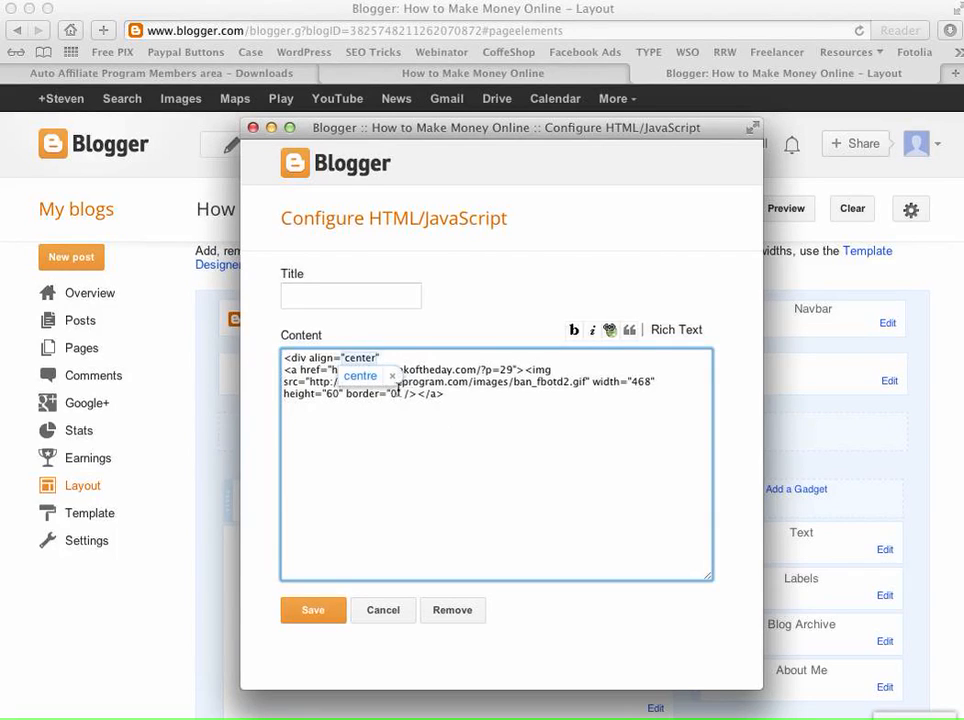
{"action": "left_click", "coordinate": [392, 376]}
{"action": "type", "text": "\">"}
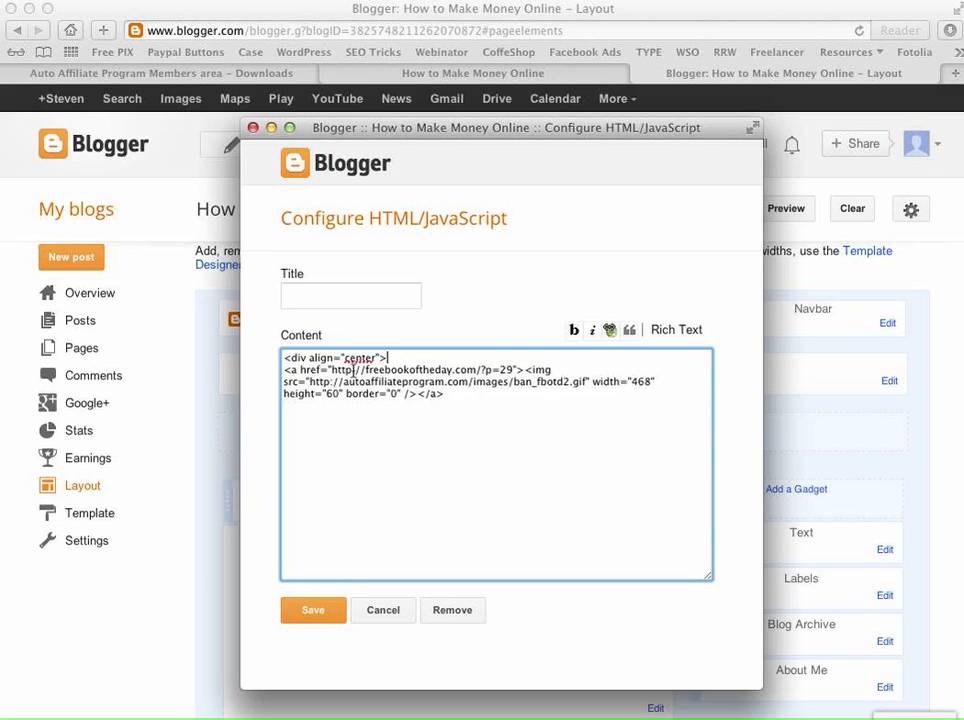
Add the closing </div> tag after the banner code and save the gadget.
{"action": "left_click", "coordinate": [491, 402]}
{"action": "type", "text": "<"}
{"action": "type", "text": "/div>"}
{"action": "left_click", "coordinate": [295, 617]}
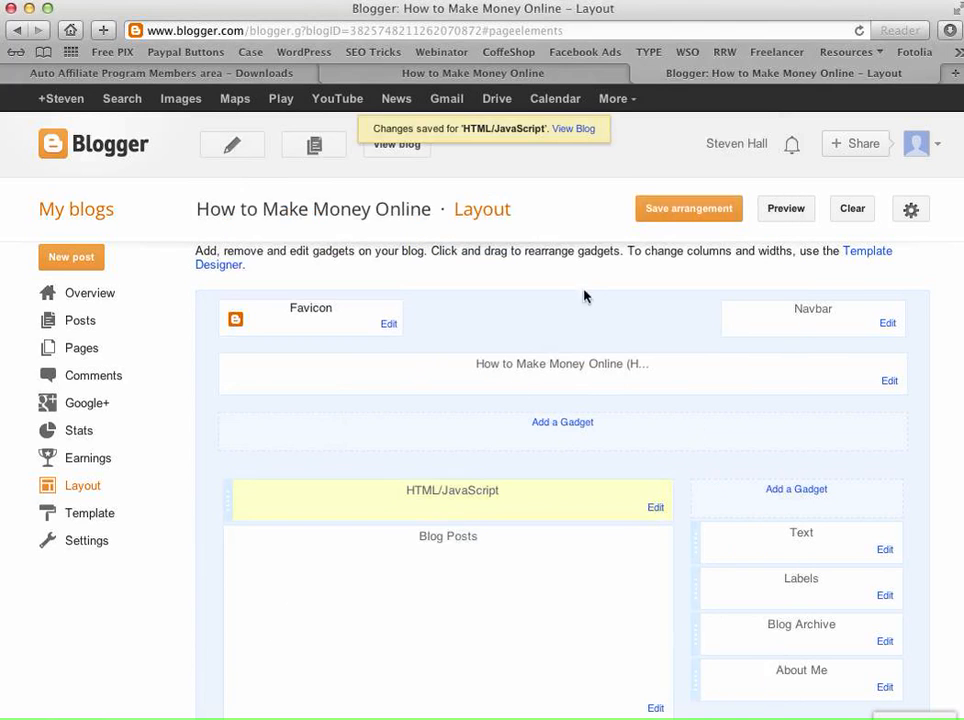
Save the layout arrangement, then reload the live blog and check the centred banner above the posts.
{"action": "left_click", "coordinate": [669, 208]}
{"action": "left_click", "coordinate": [542, 74]}
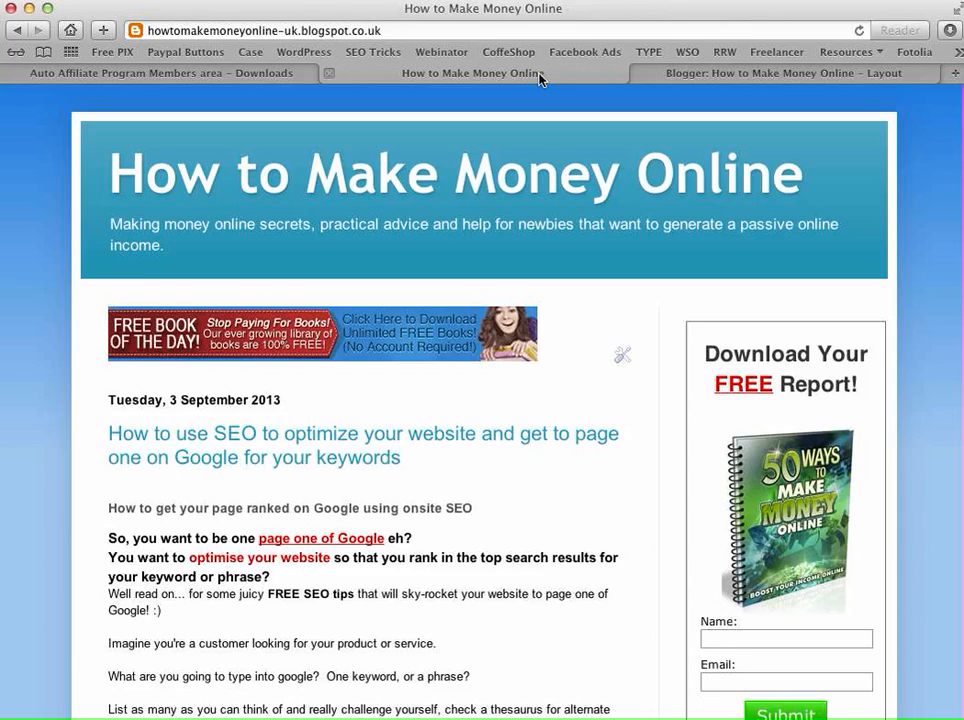
{"action": "left_click", "coordinate": [858, 30]}
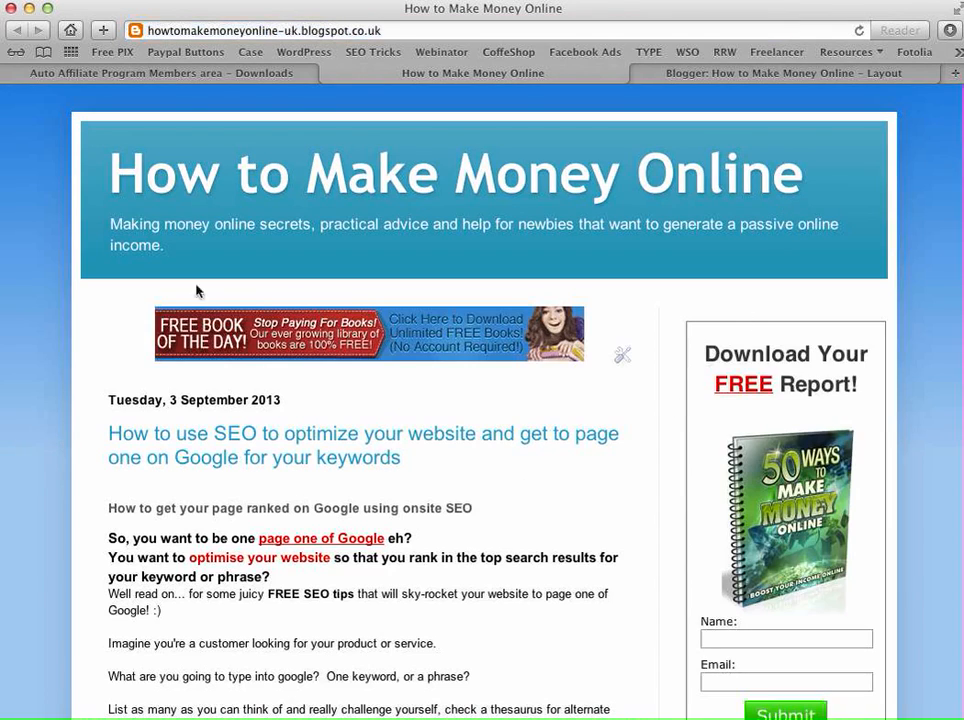
{"action": "scroll", "coordinate": [378, 374], "scroll_direction": "down", "scroll_amount": 5}
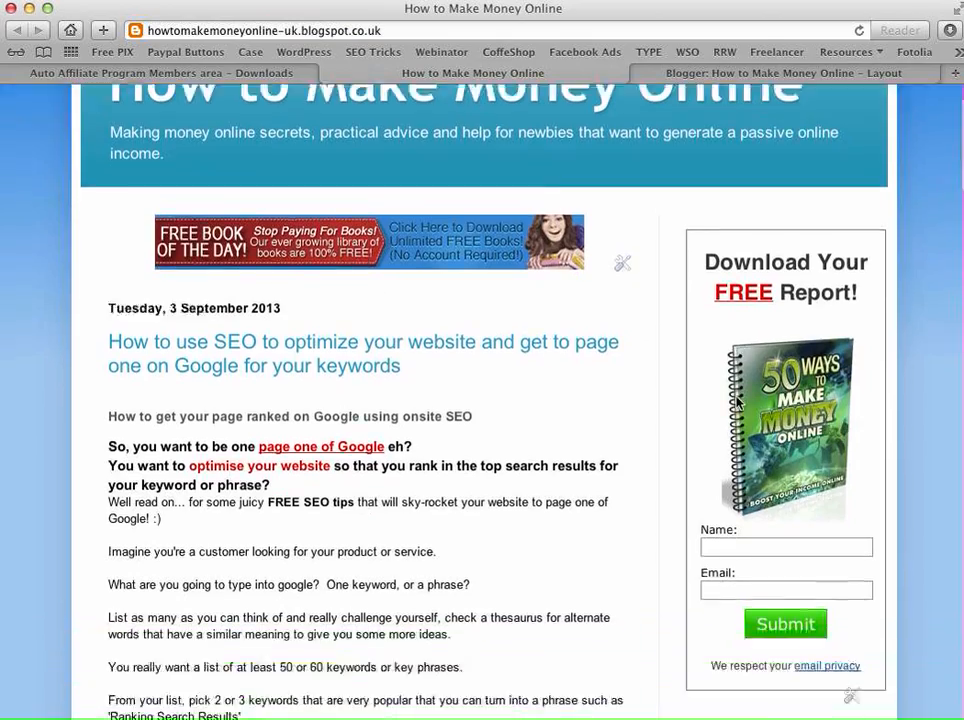
{"action": "scroll", "coordinate": [693, 410], "scroll_direction": "down", "scroll_amount": 3}
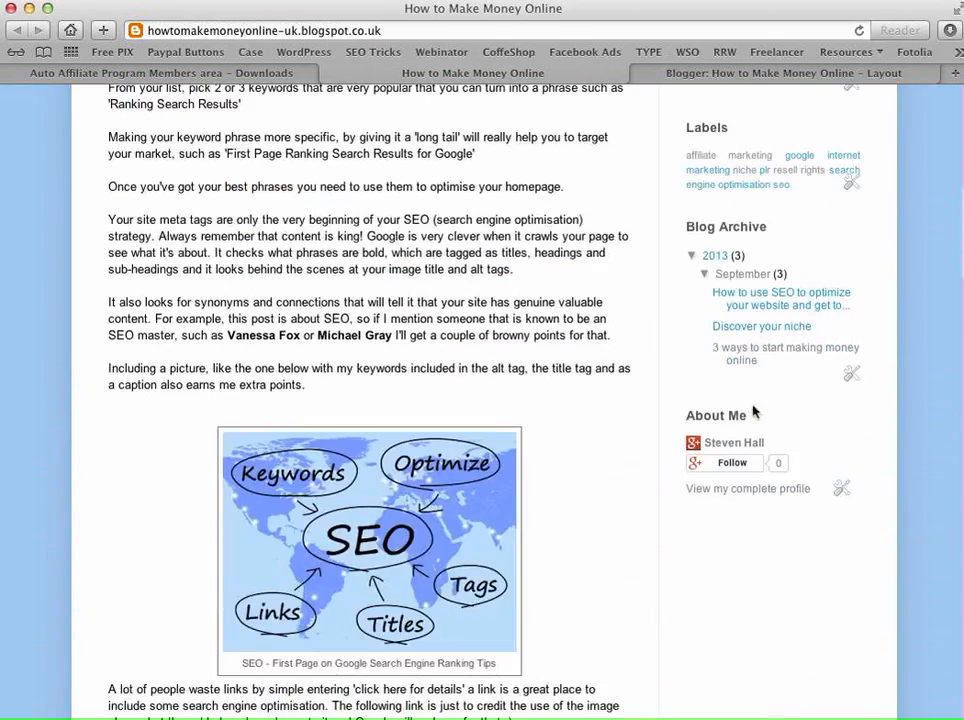
{"action": "scroll", "coordinate": [683, 327], "scroll_direction": "down", "scroll_amount": 6}
{"action": "scroll", "coordinate": [458, 483], "scroll_direction": "up", "scroll_amount": 15}
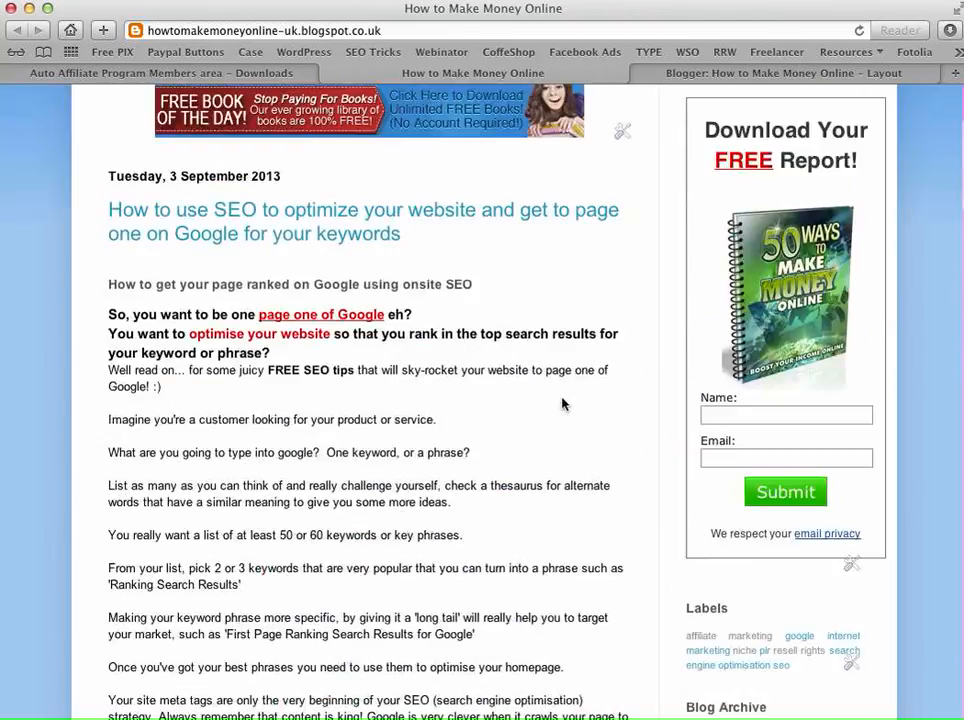
On the affiliate program's Banners page, choose the square 125 × 125 Free Book of the Day banner and copy its code.
{"action": "left_click", "coordinate": [290, 78]}
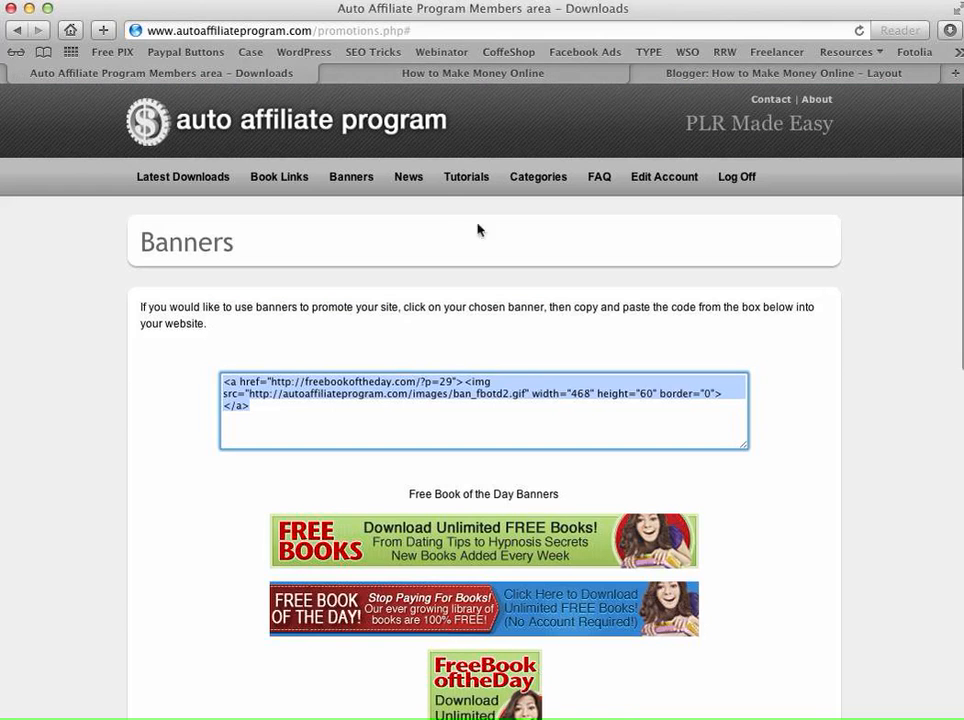
{"action": "scroll", "coordinate": [560, 520], "scroll_direction": "down", "scroll_amount": 1}
{"action": "left_click", "coordinate": [475, 662]}
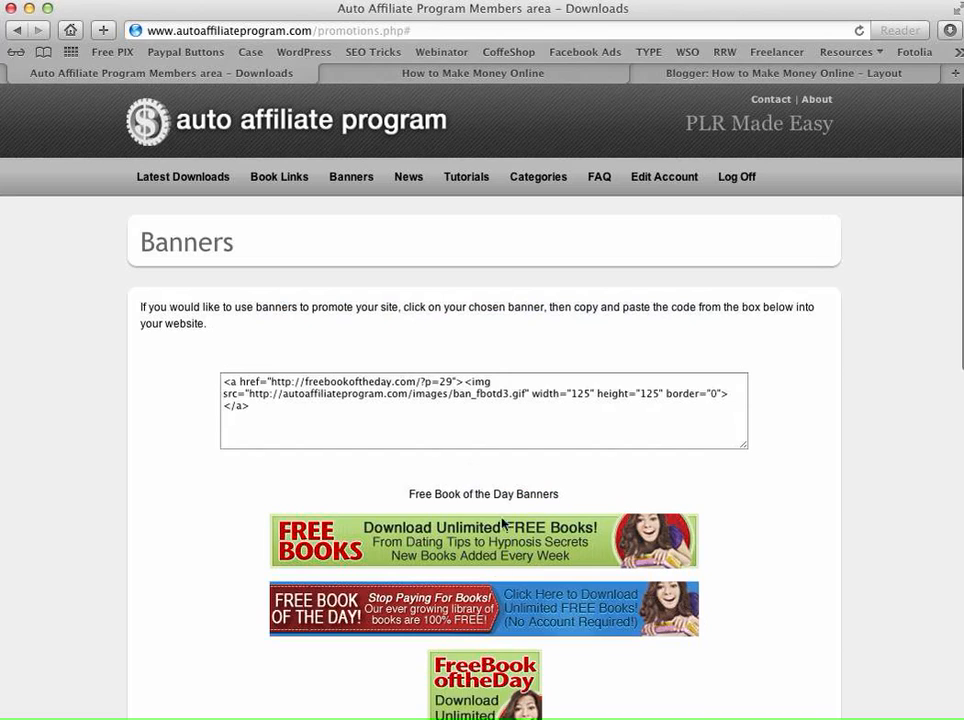
{"action": "left_click_drag", "start_coordinate": [265, 409], "coordinate": [204, 383]}
{"action": "right_click", "coordinate": [270, 384]}
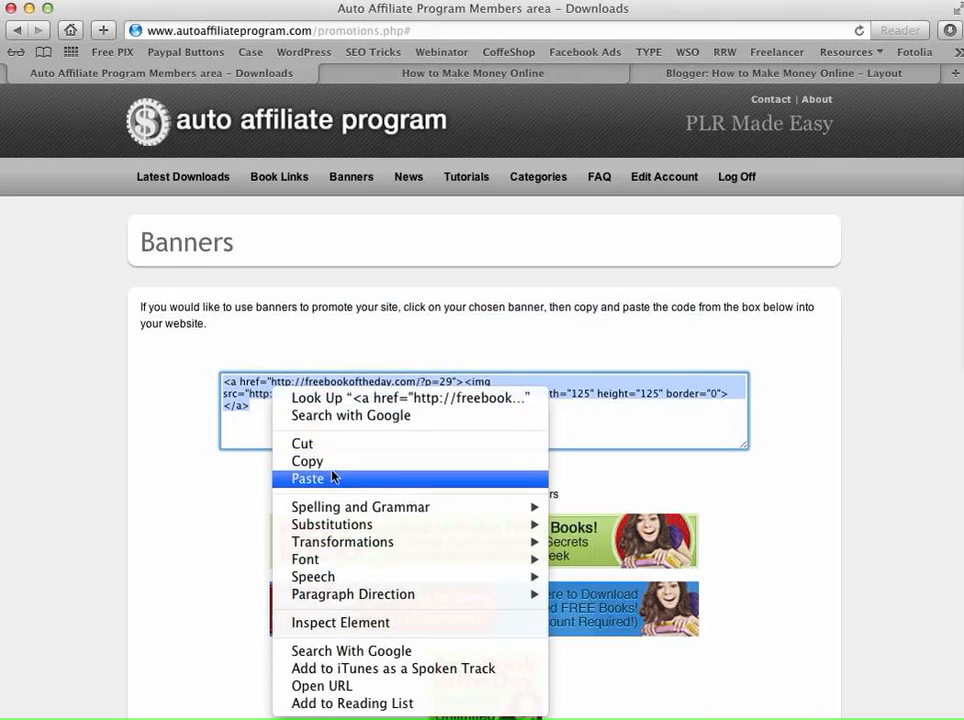
{"action": "left_click", "coordinate": [307, 461]}
Back in the Blogger layout, add an HTML/JavaScript gadget to the sidebar section.
{"action": "left_click", "coordinate": [790, 73]}
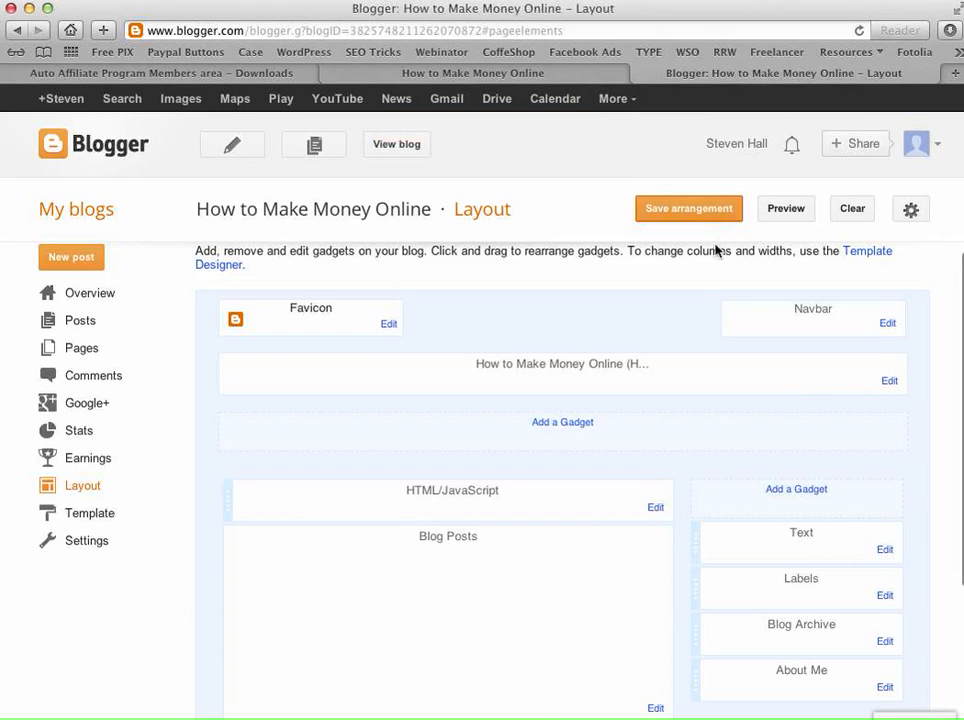
{"action": "scroll", "coordinate": [793, 385], "scroll_direction": "down", "scroll_amount": 5}
{"action": "left_click", "coordinate": [818, 270]}
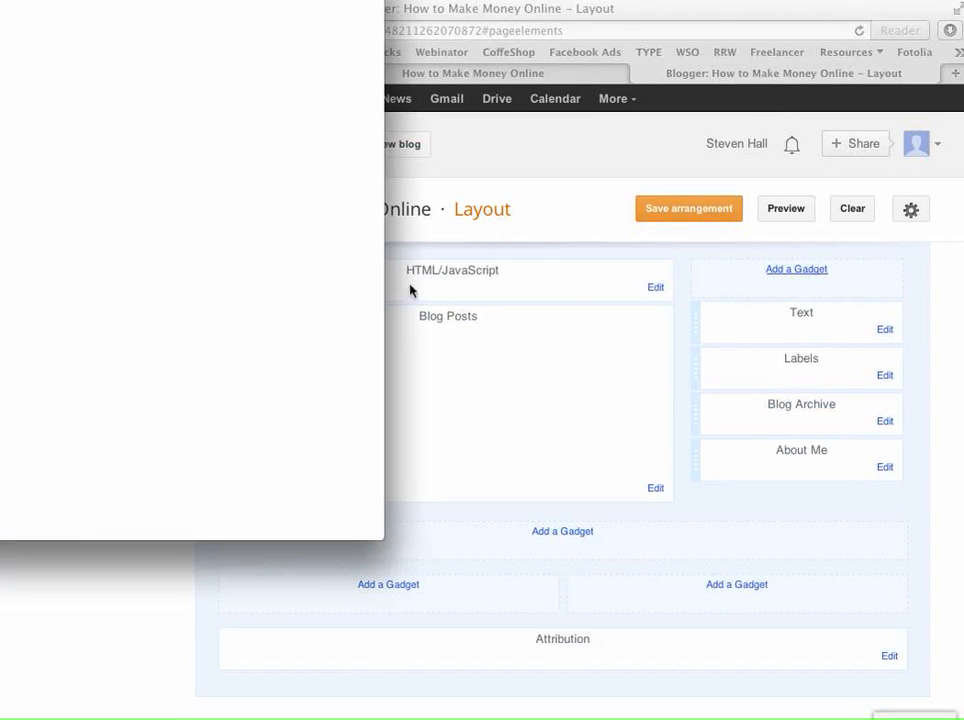
{"action": "left_click_drag", "start_coordinate": [184, 1], "coordinate": [361, 45]}
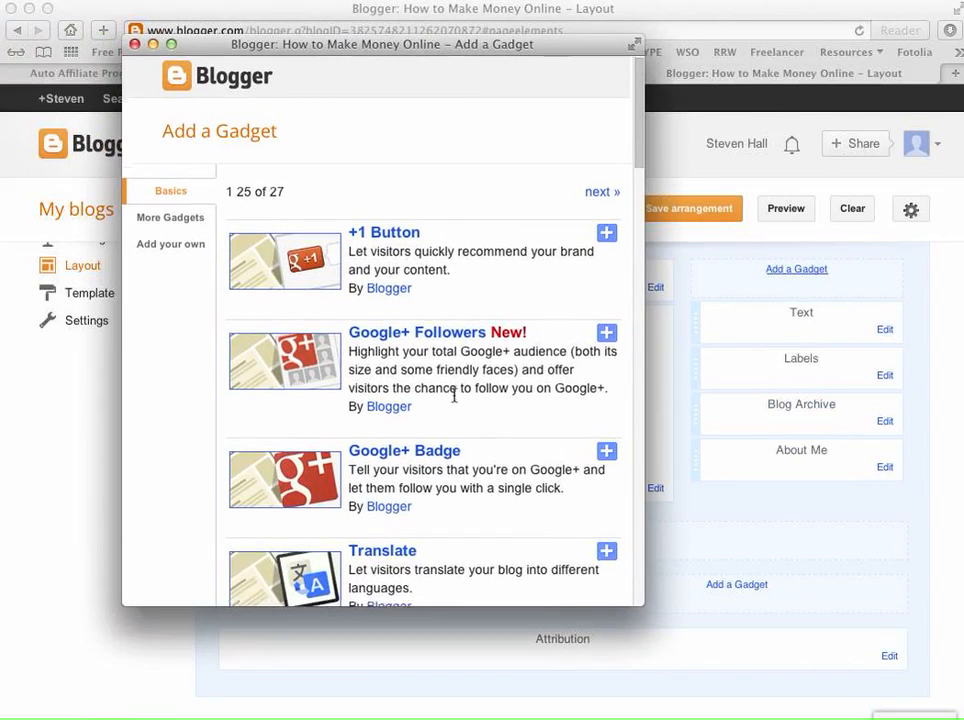
{"action": "scroll", "coordinate": [454, 398], "scroll_direction": "down", "scroll_amount": 10}
{"action": "scroll", "coordinate": [454, 400], "scroll_direction": "down", "scroll_amount": 3}
{"action": "scroll", "coordinate": [432, 404], "scroll_direction": "down", "scroll_amount": 3}
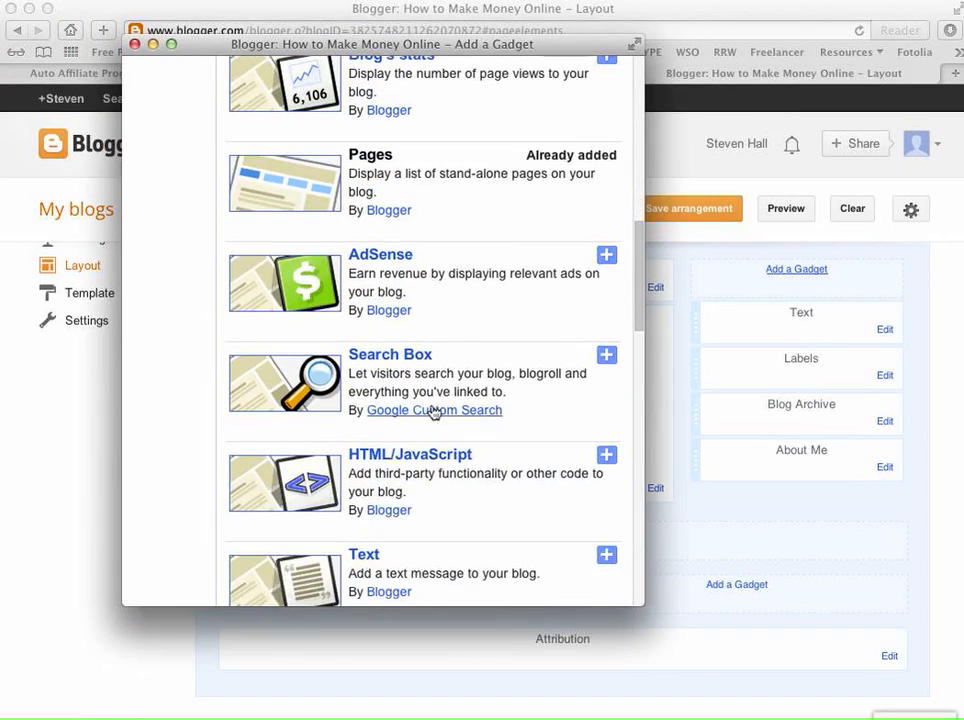
{"action": "left_click", "coordinate": [410, 460]}
Paste the copied 125 × 125 banner code as the new gadget's content and save the gadget.
{"action": "right_click", "coordinate": [260, 344]}
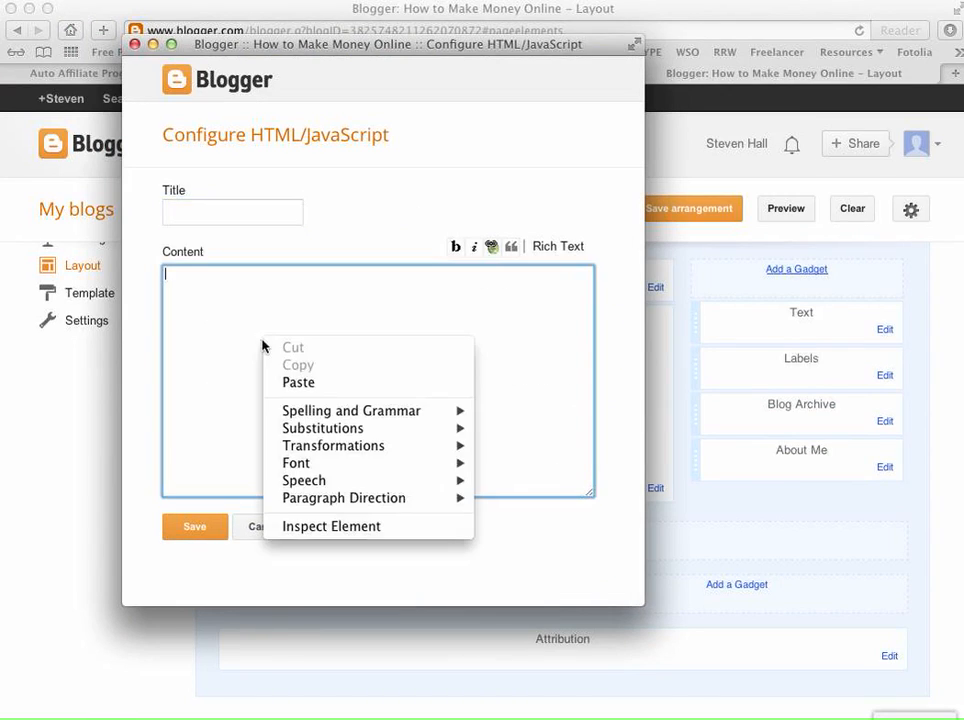
{"action": "left_click", "coordinate": [329, 385]}
{"action": "left_click", "coordinate": [205, 526]}
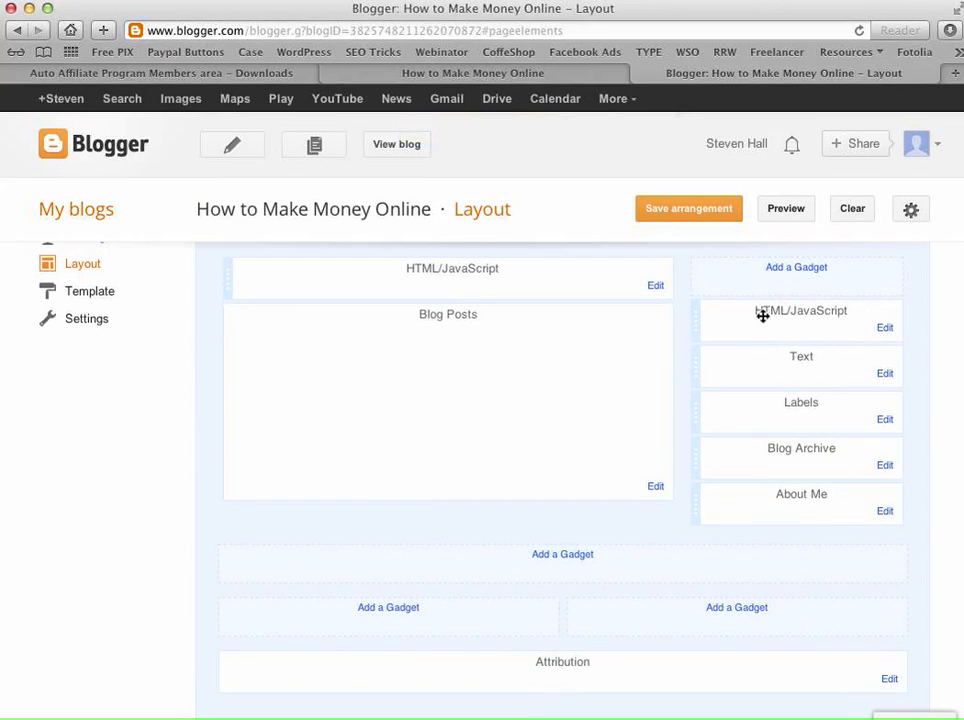
Move the sidebar HTML/JavaScript gadget directly below Text, save the arrangement, and check the reloaded live blog.
{"action": "left_click_drag", "start_coordinate": [816, 315], "coordinate": [838, 376]}
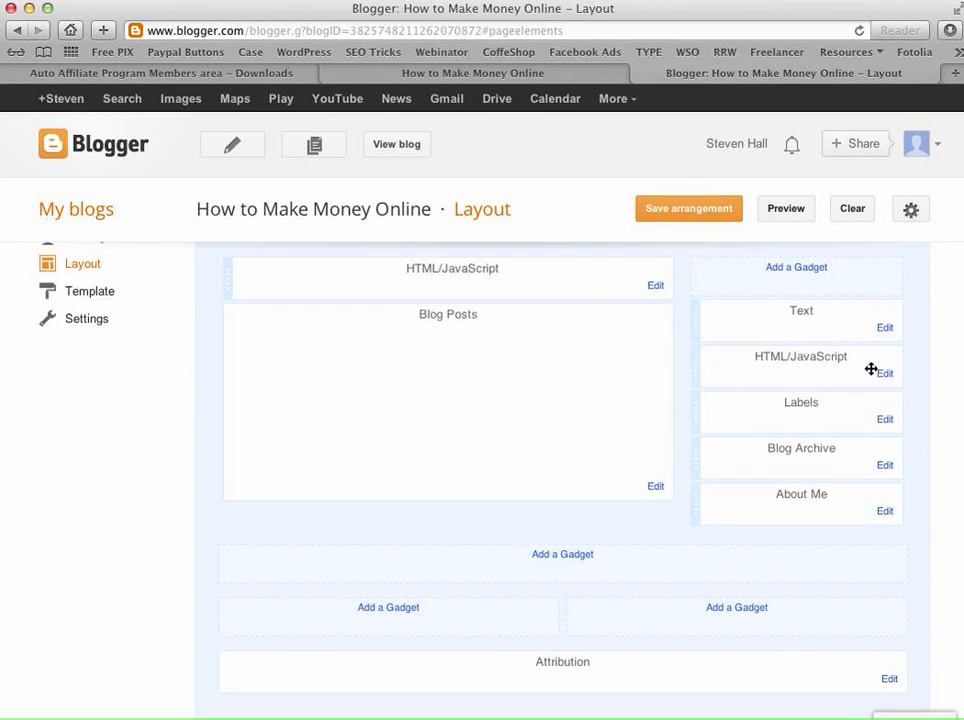
{"action": "left_click", "coordinate": [697, 211]}
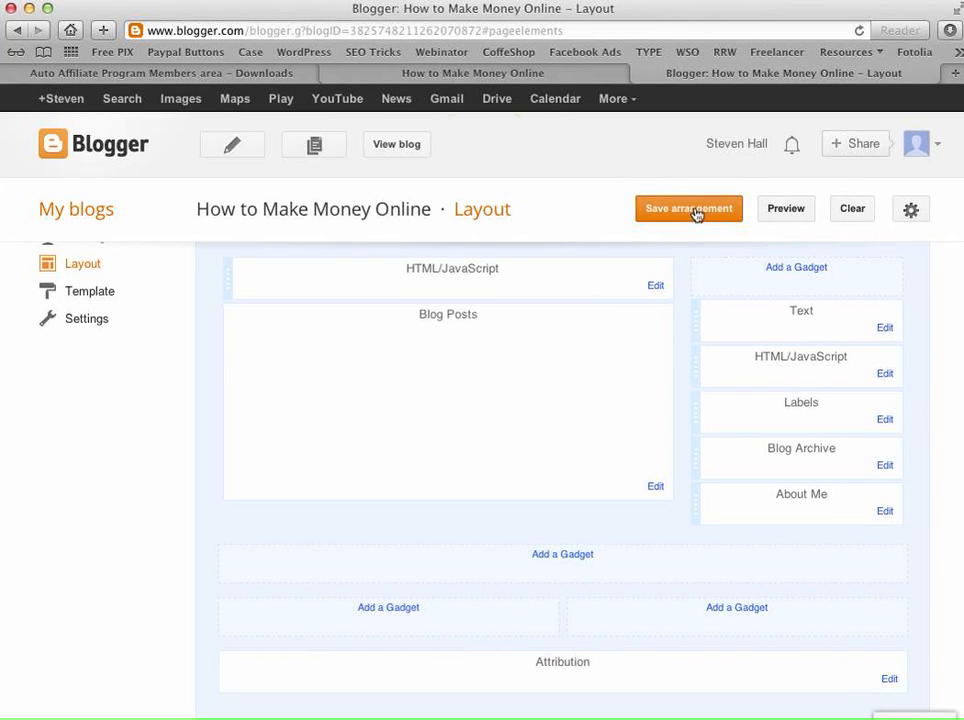
{"action": "left_click", "coordinate": [510, 72]}
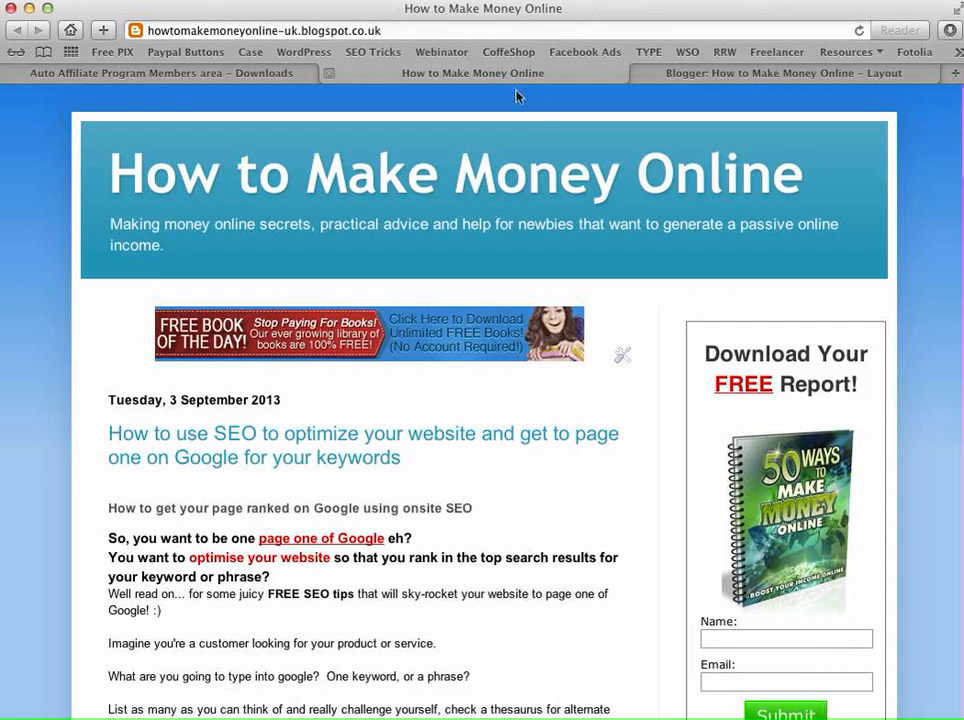
{"action": "left_click", "coordinate": [859, 30]}
{"action": "scroll", "coordinate": [617, 440], "scroll_direction": "down", "scroll_amount": 4}
{"action": "scroll", "coordinate": [620, 450], "scroll_direction": "down", "scroll_amount": 4}
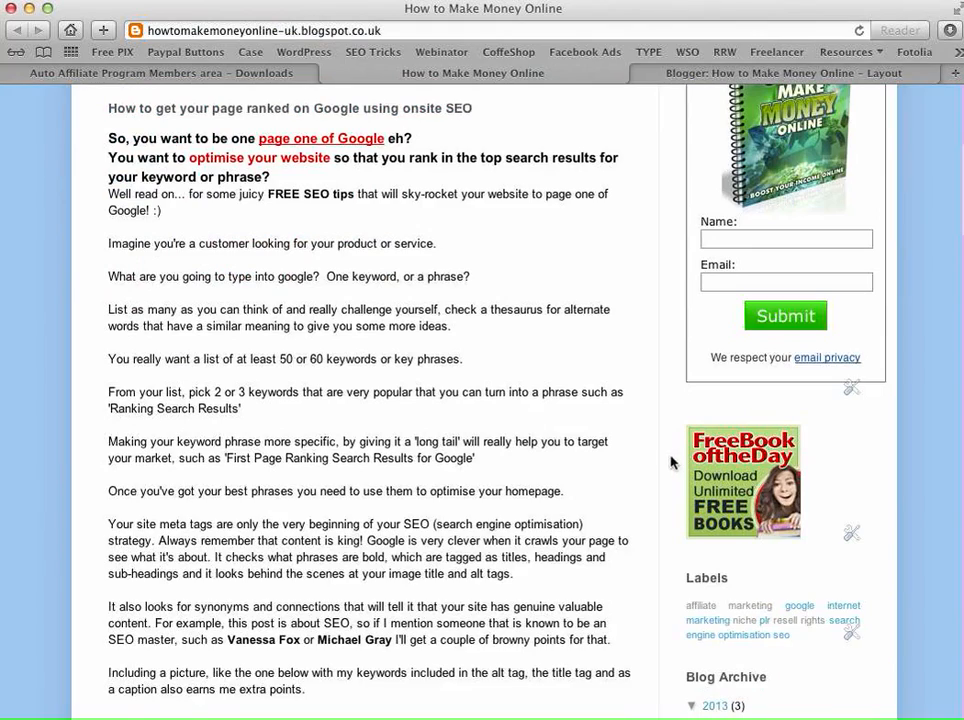
{"action": "scroll", "coordinate": [639, 509], "scroll_direction": "down", "scroll_amount": 4}
{"action": "scroll", "coordinate": [639, 509], "scroll_direction": "up", "scroll_amount": 9}
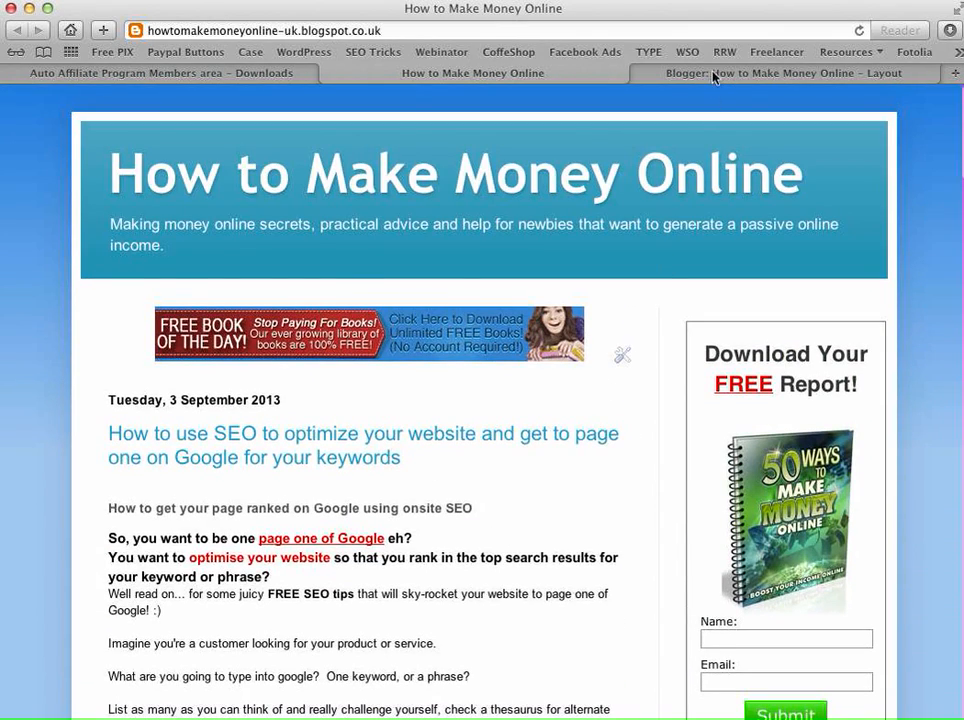
Open the Template Designer from the blog's Template page and view its body and footer layout options.
{"action": "left_click", "coordinate": [714, 78]}
{"action": "scroll", "coordinate": [126, 403], "scroll_direction": "up", "scroll_amount": 2}
{"action": "scroll", "coordinate": [126, 403], "scroll_direction": "up", "scroll_amount": 3}
{"action": "left_click", "coordinate": [107, 529]}
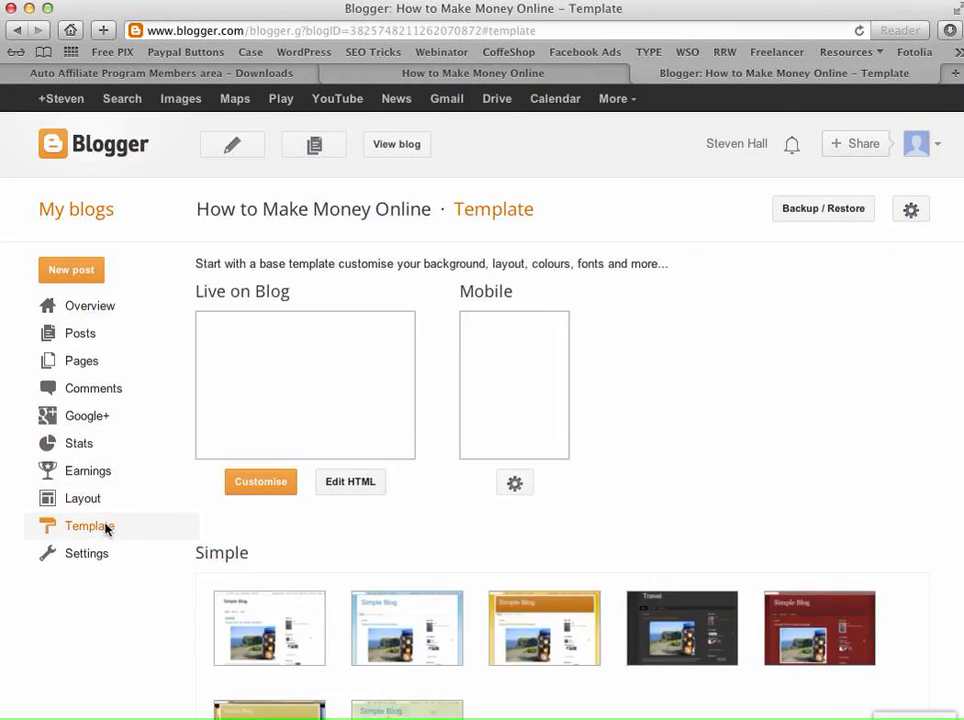
{"action": "left_click", "coordinate": [265, 485]}
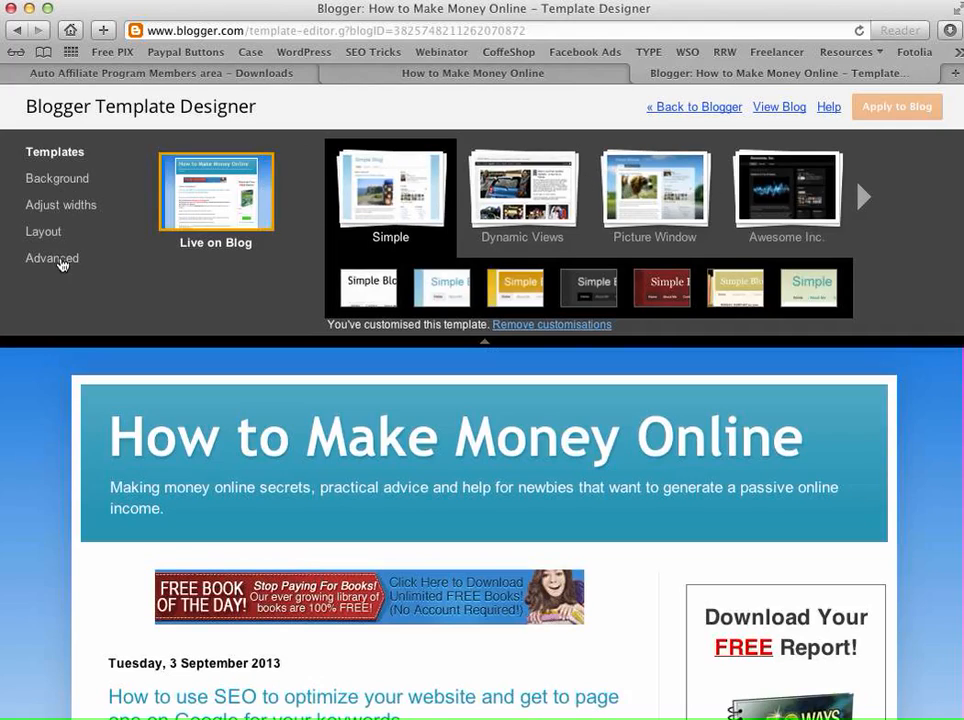
{"action": "left_click", "coordinate": [40, 236]}
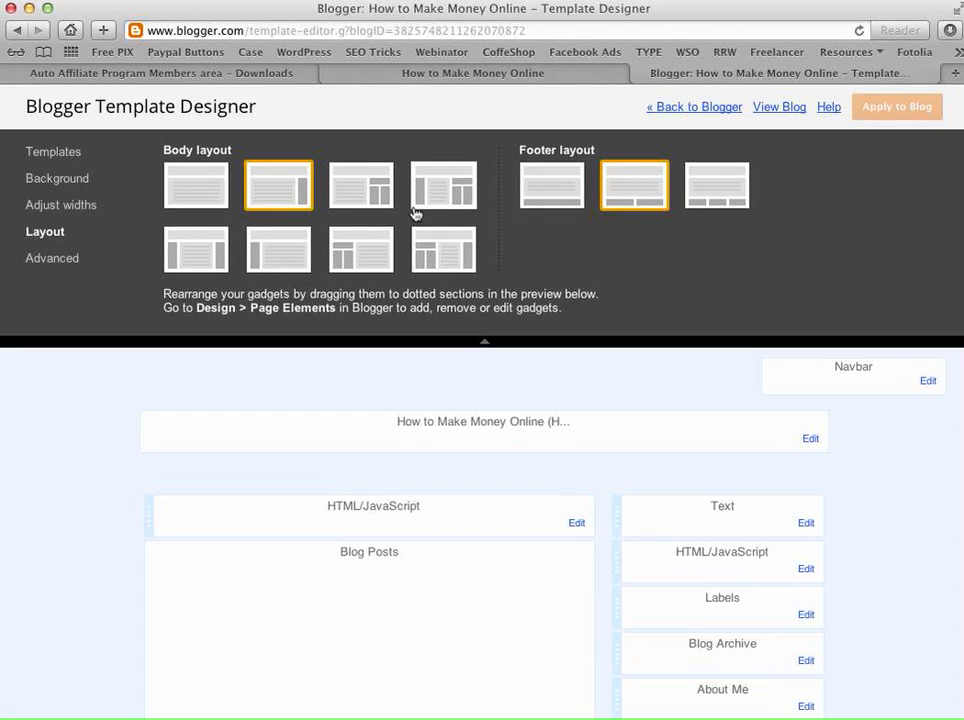
{"action": "left_click", "coordinate": [485, 76]}
{"action": "left_click", "coordinate": [273, 76]}
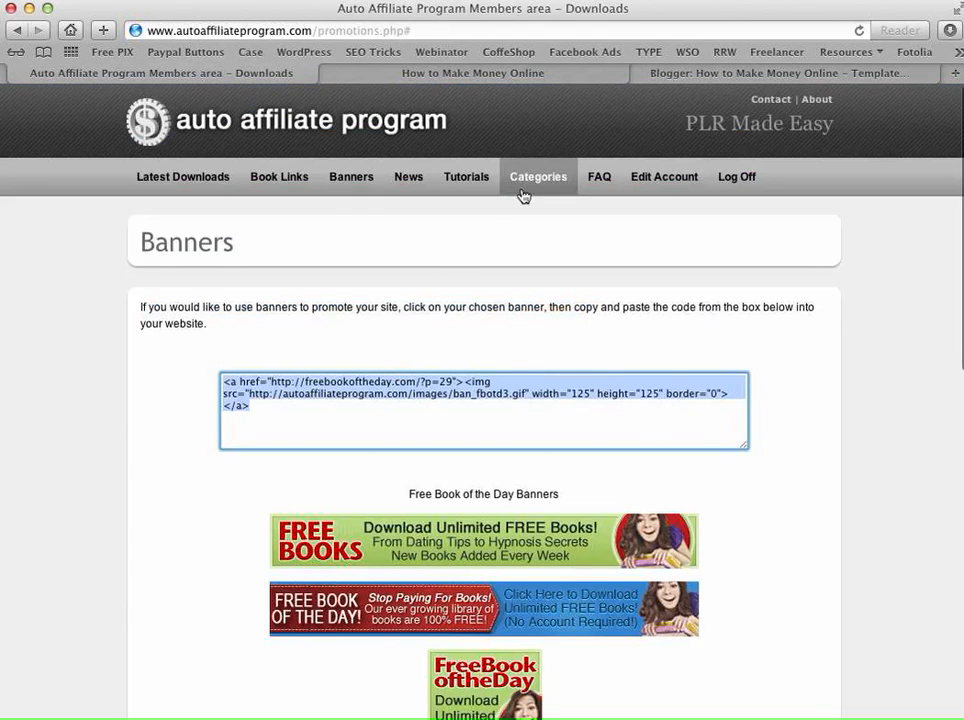
{"action": "left_click", "coordinate": [505, 76]}
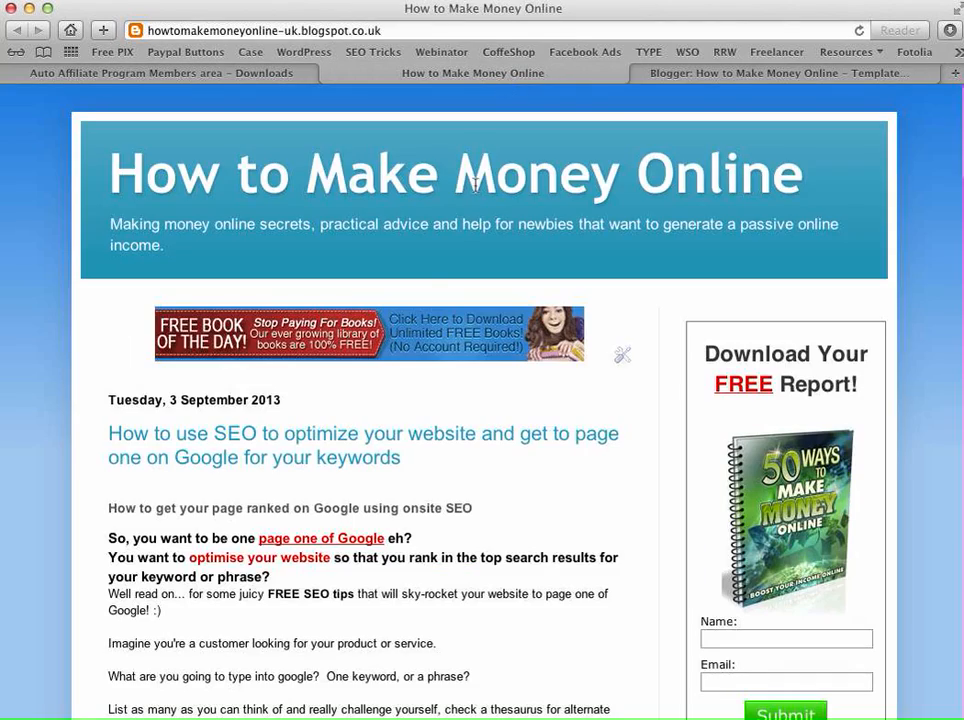
{"action": "left_click", "coordinate": [708, 76]}
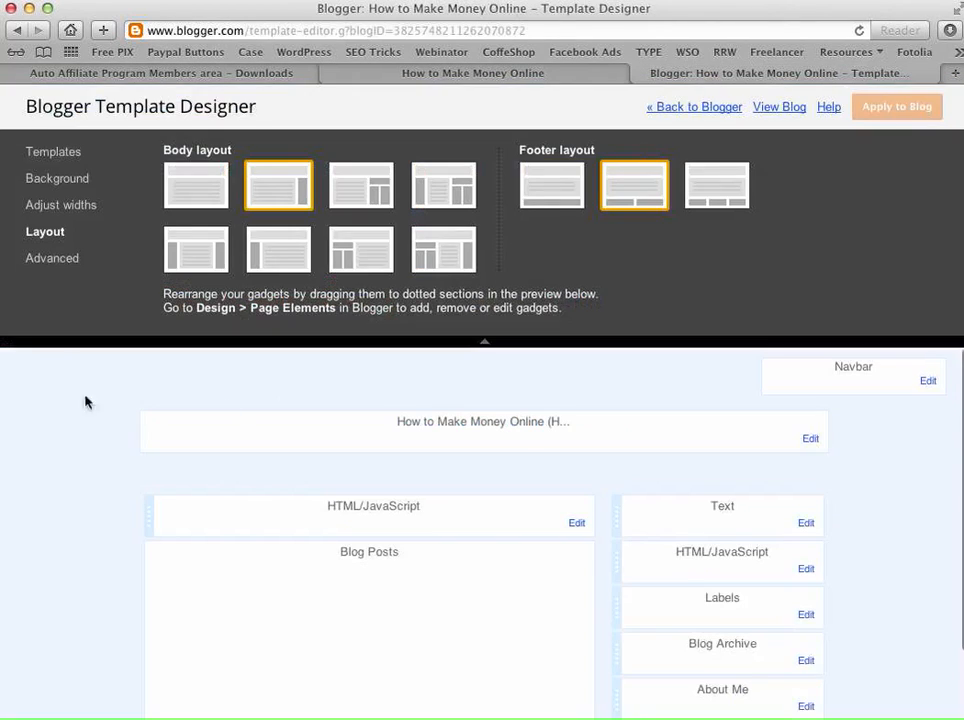
Leave the Template Designer and return to the blog's Layout page.
{"action": "left_click", "coordinate": [704, 110]}
{"action": "left_click", "coordinate": [70, 501]}
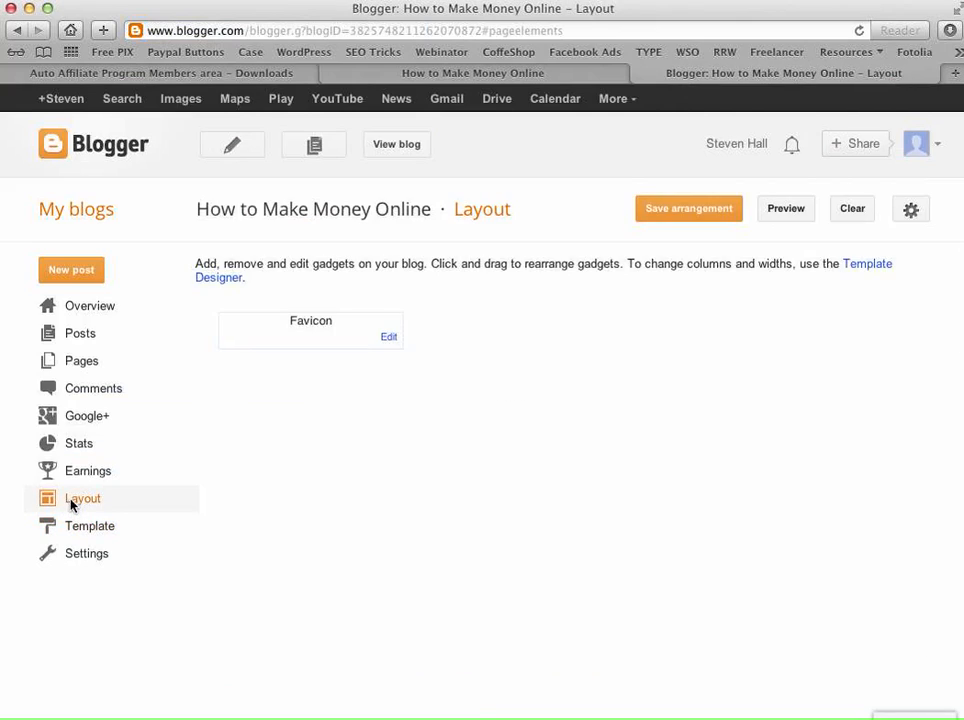